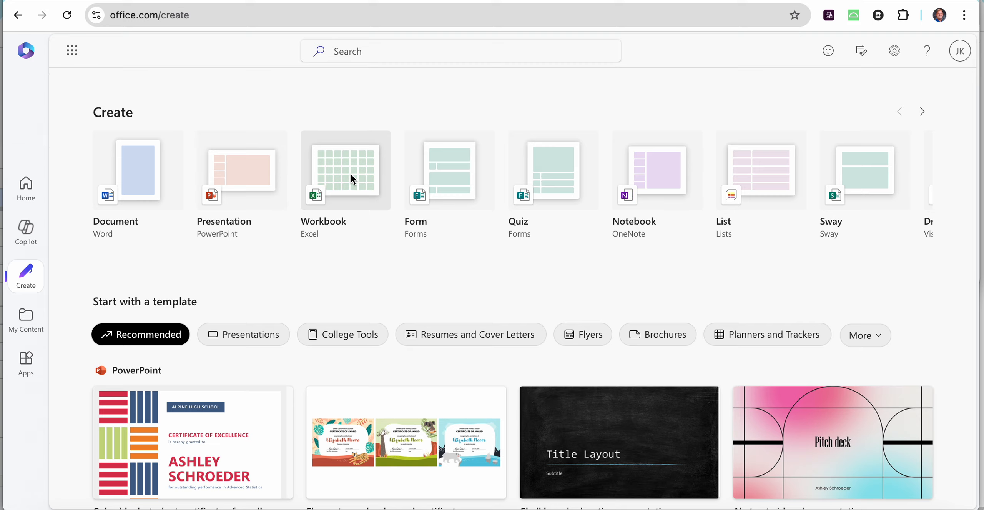
Step: Create a blank Excel workbook and enter the title "Short Spring" in cell A1
click(353, 179)
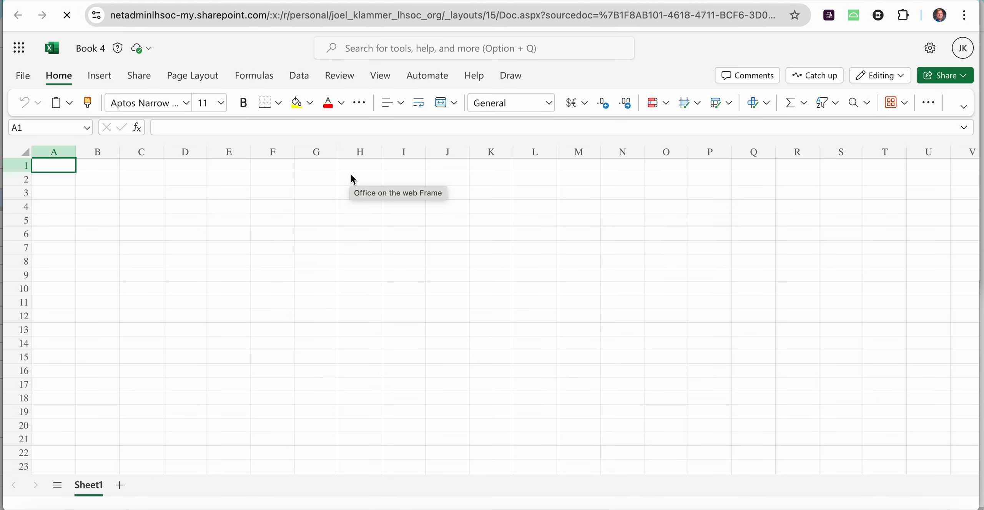
text(Short S)
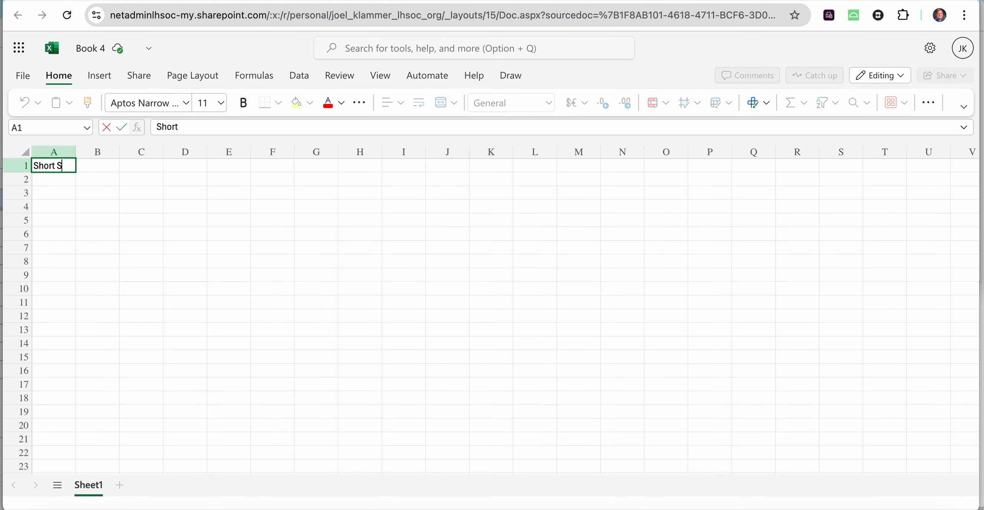
text(pring)
key(Return)
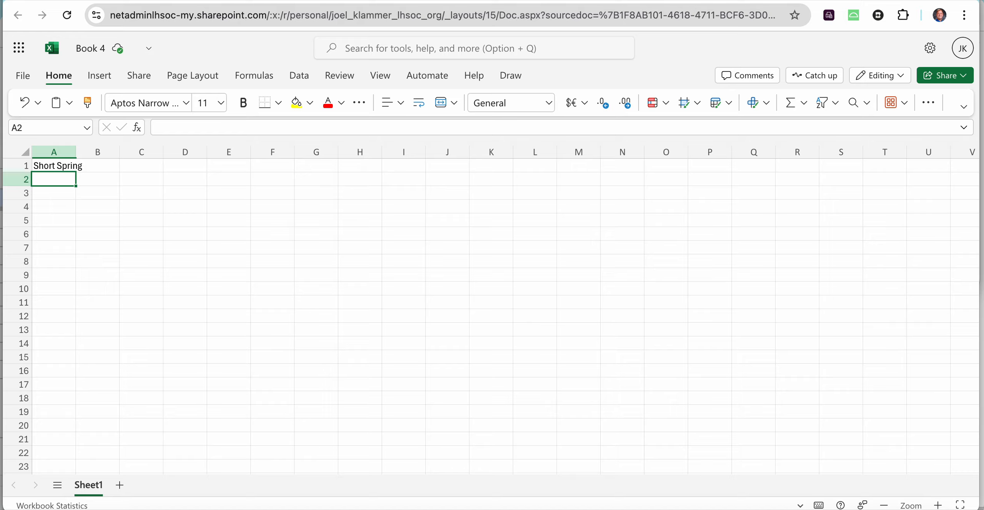
Step: Enter the heading "Displacemtn (m)" in cell A2 and fit column A's width to the text
text(Displace)
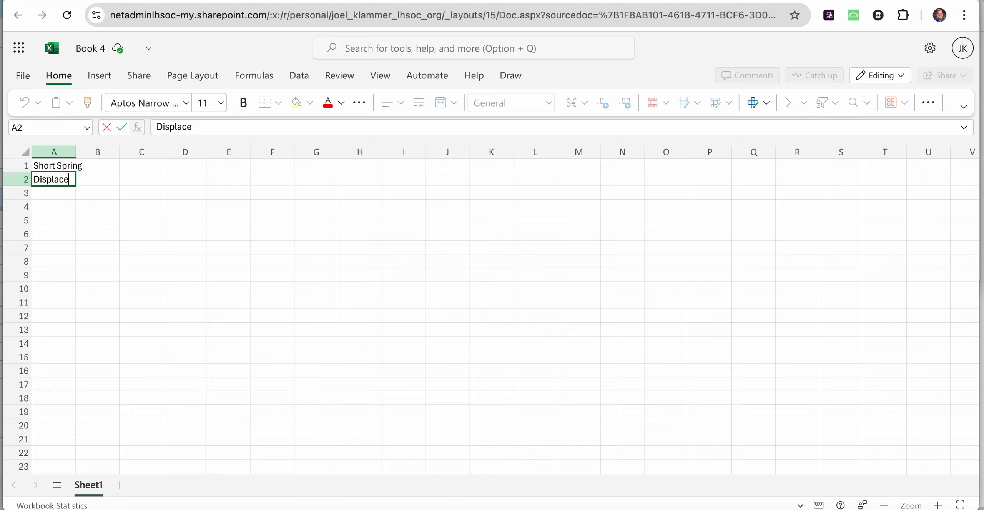
text(mtn (m)
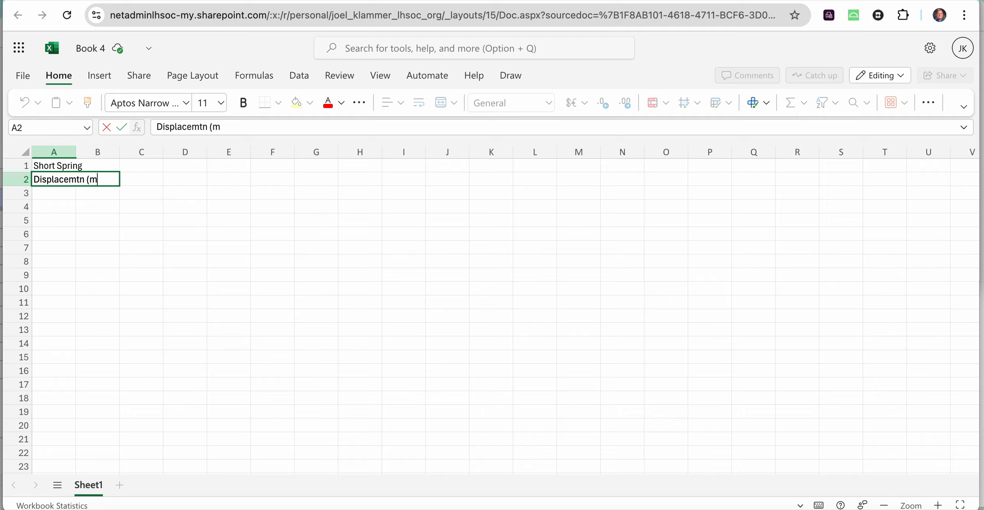
text())
key(Return)
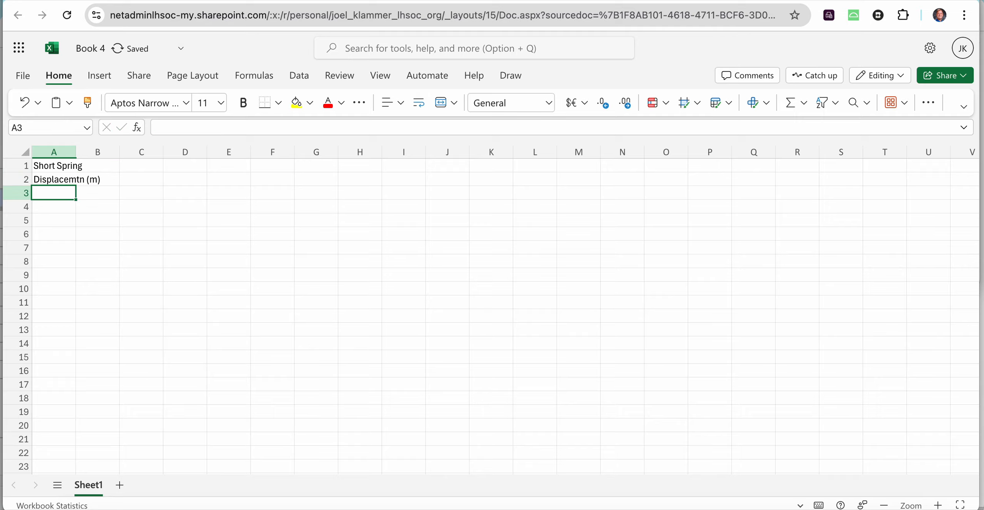
double_click(76, 153)
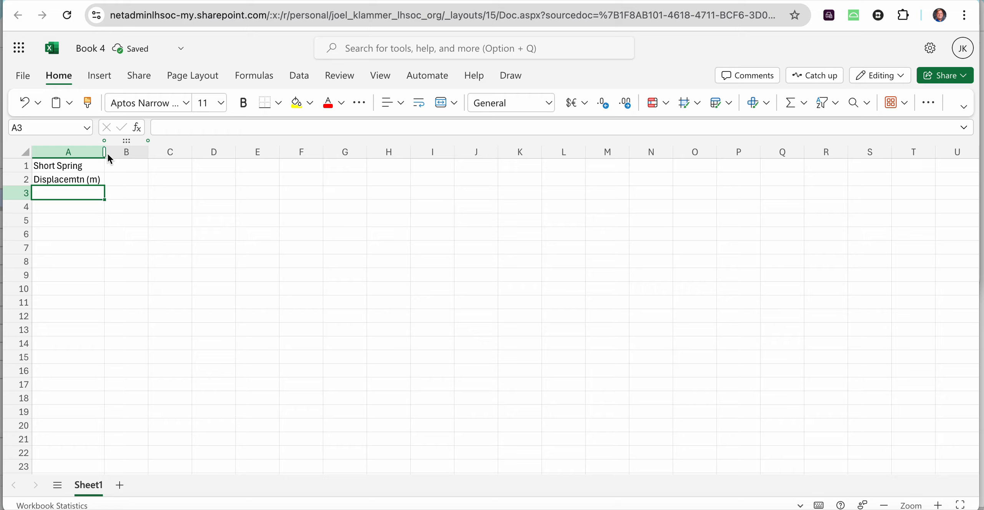
Step: Correct the spelling of the heading in cell A2 to "Displacement (m)"
click(124, 179)
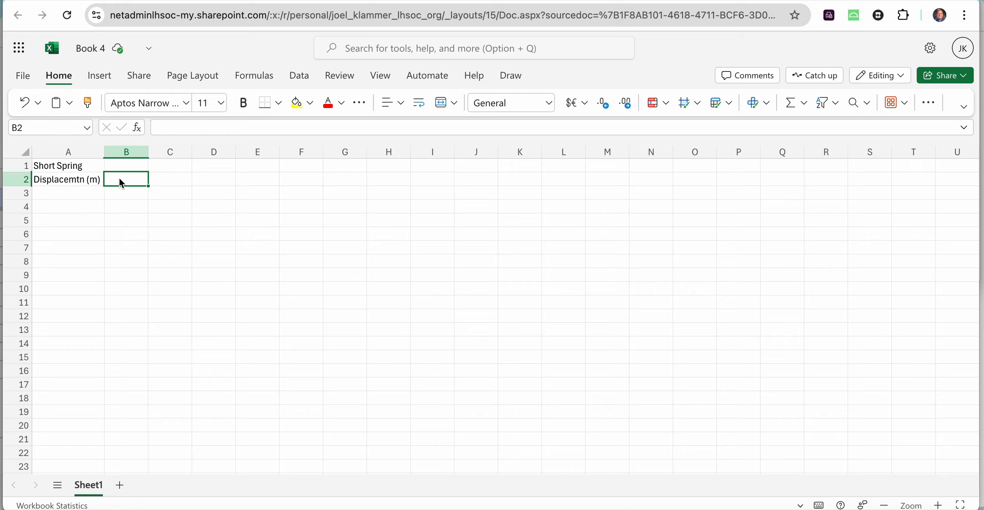
key(Left)
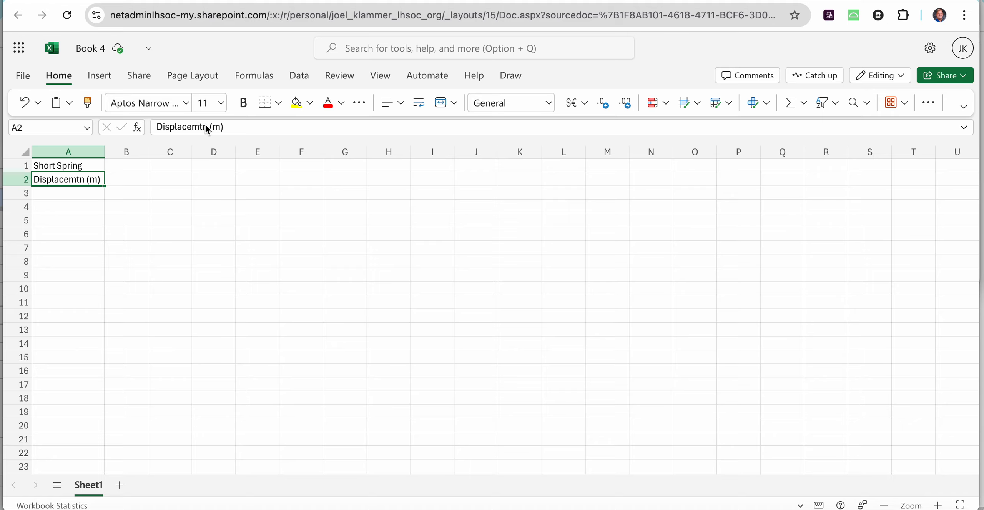
click(210, 129)
key(XF86AudioRaiseVolume)
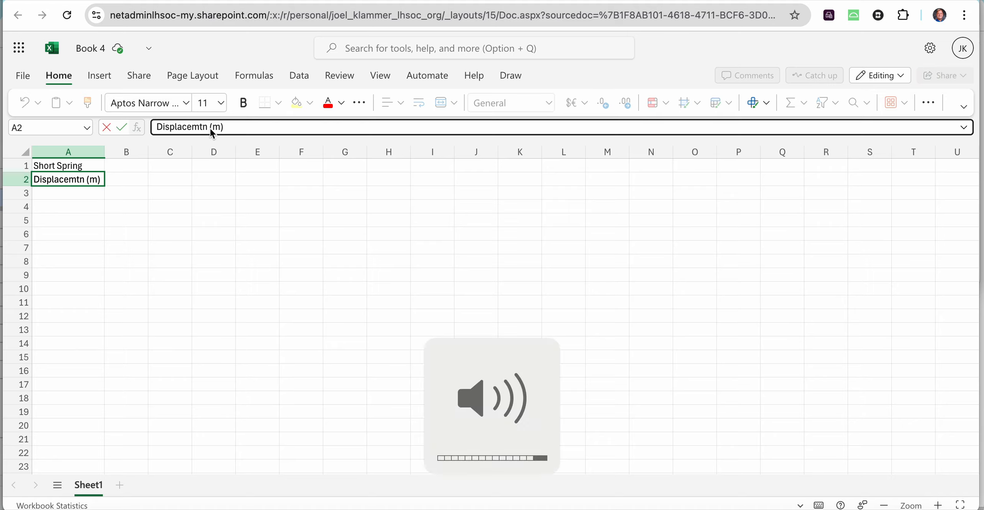
key(BackSpace)
key(BackSpace)
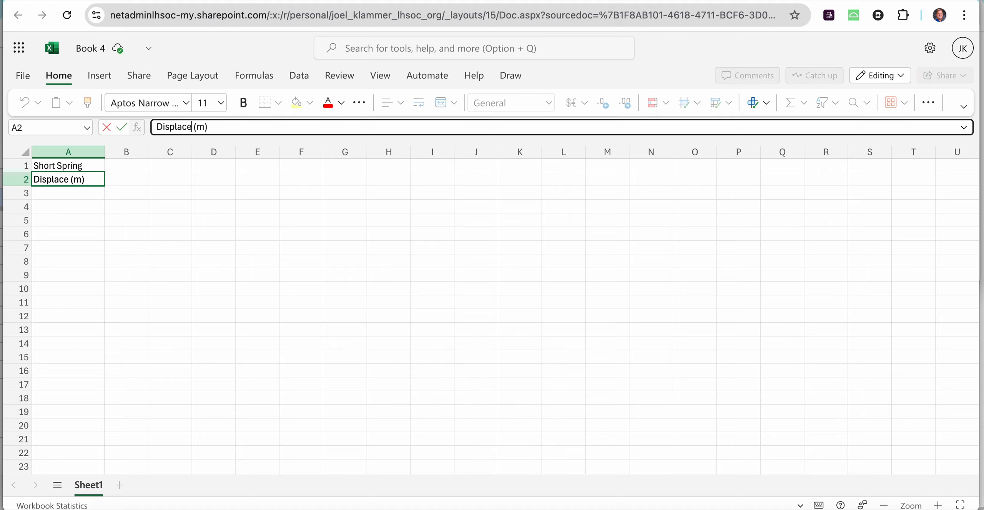
text(ent)
key(Return)
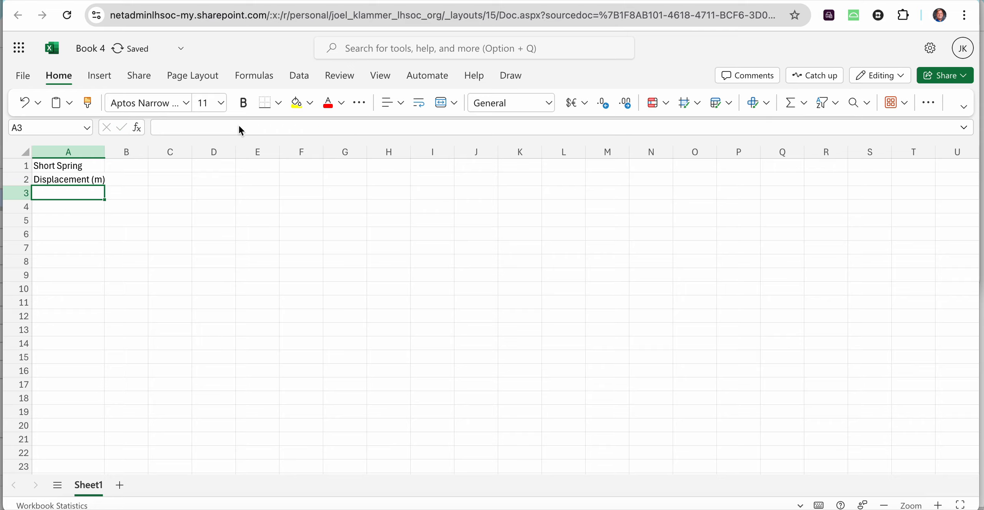
Step: Enter the heading "Force (N)" in cell B2
click(139, 179)
text(Fo)
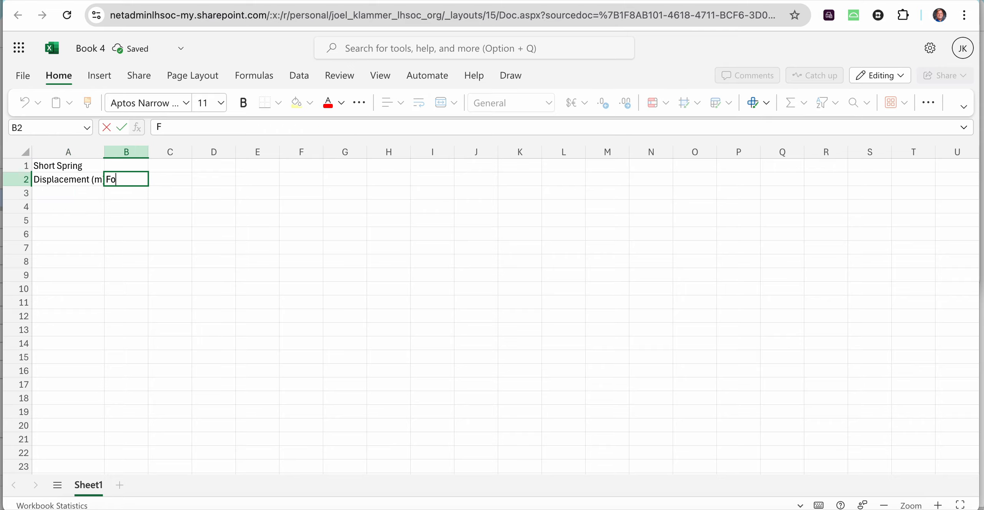
text(rce (N))
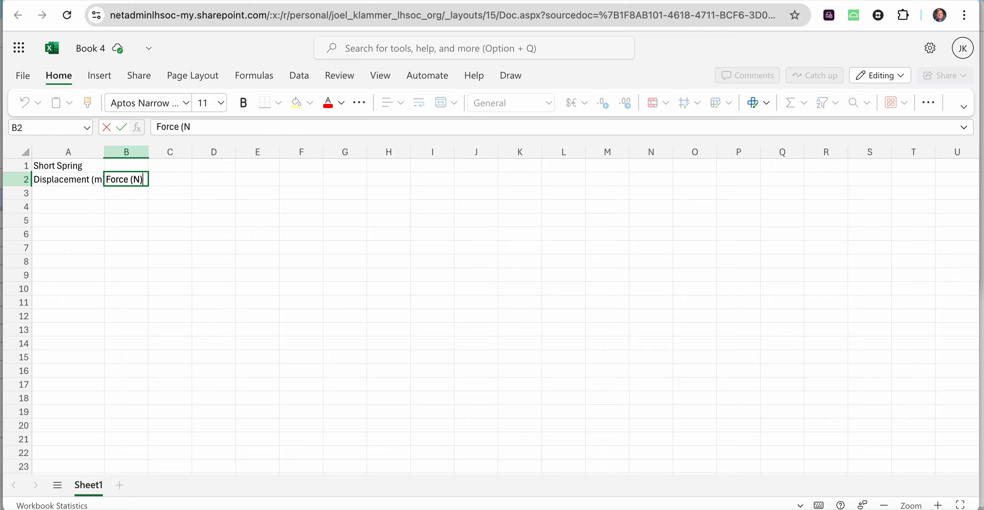
key(Return)
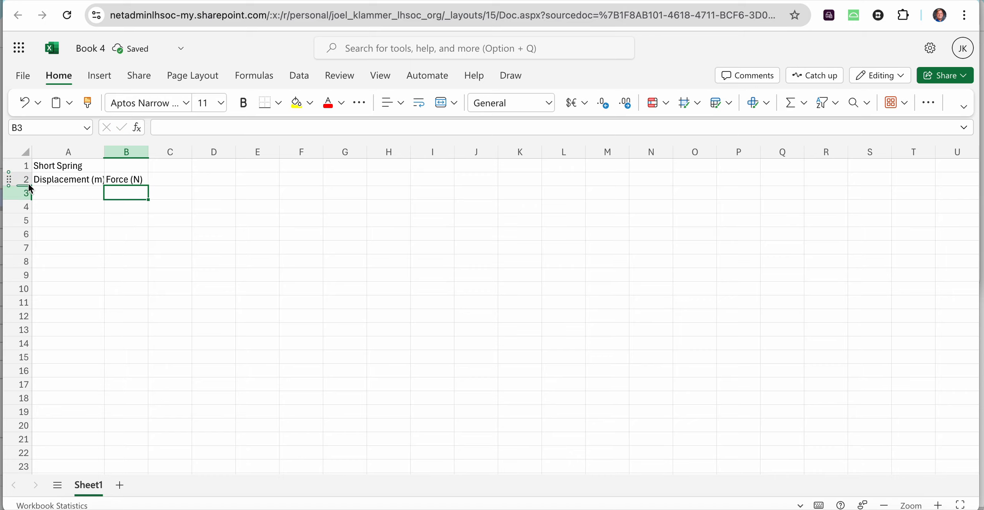
Step: Make the headings in row 2 bold and widen columns A and B so both headings fit
click(24, 180)
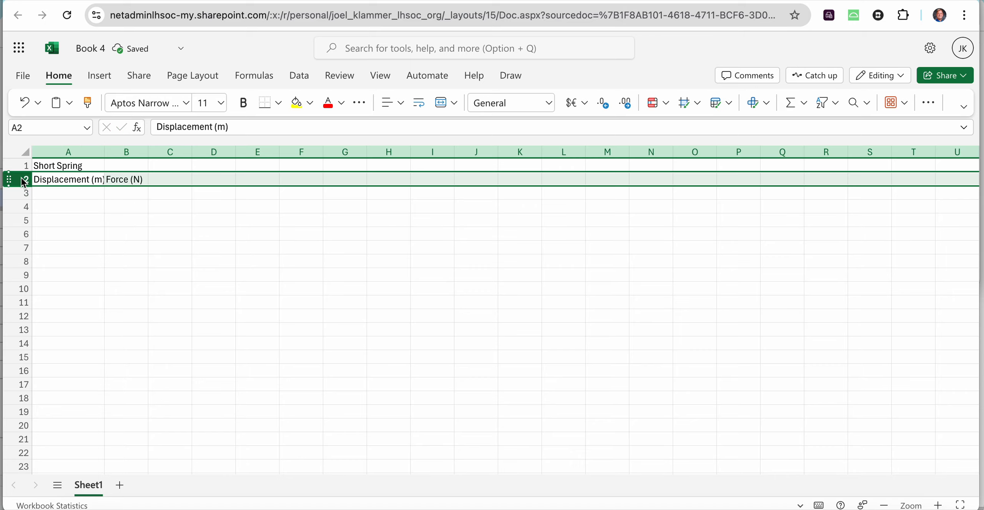
click(246, 104)
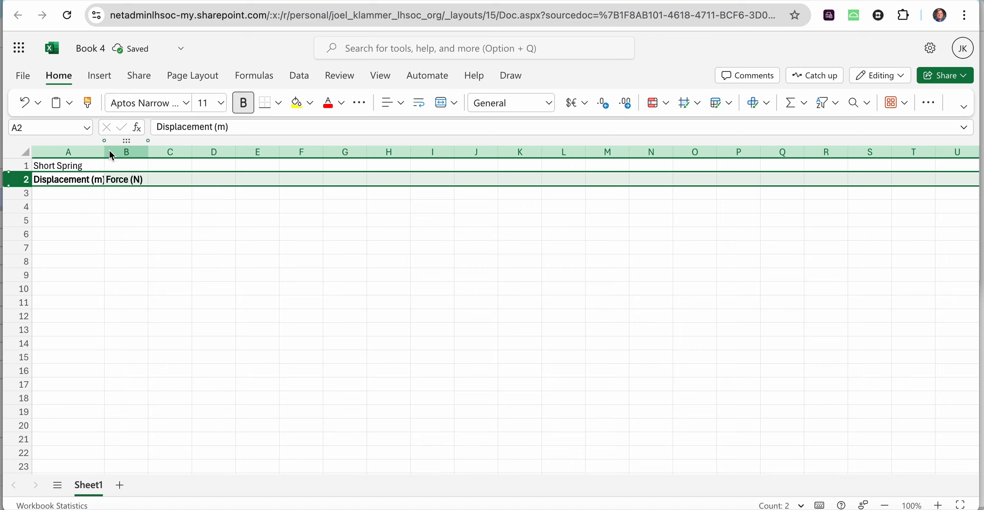
drag(105, 151, 179, 152)
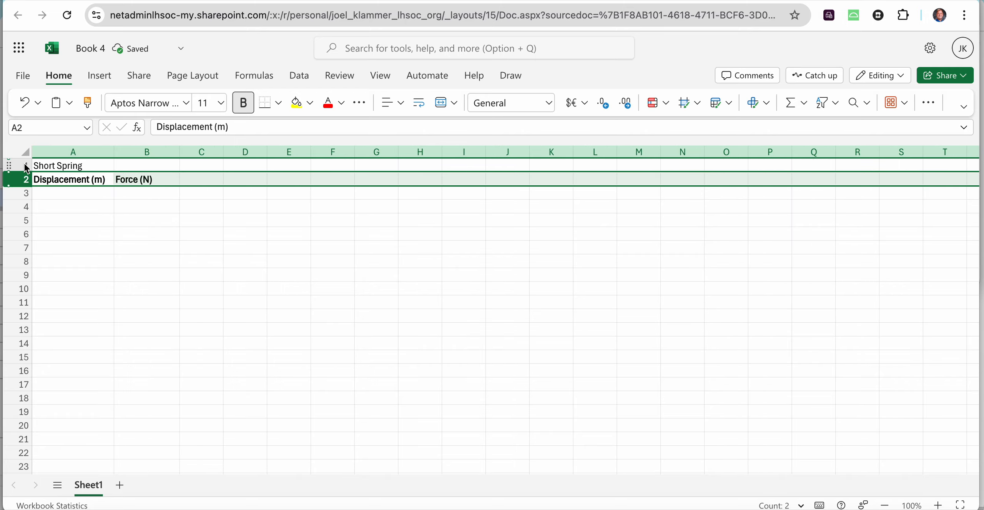
Step: Format the title row 1 with red font color, size 16 and bold
click(25, 166)
click(328, 102)
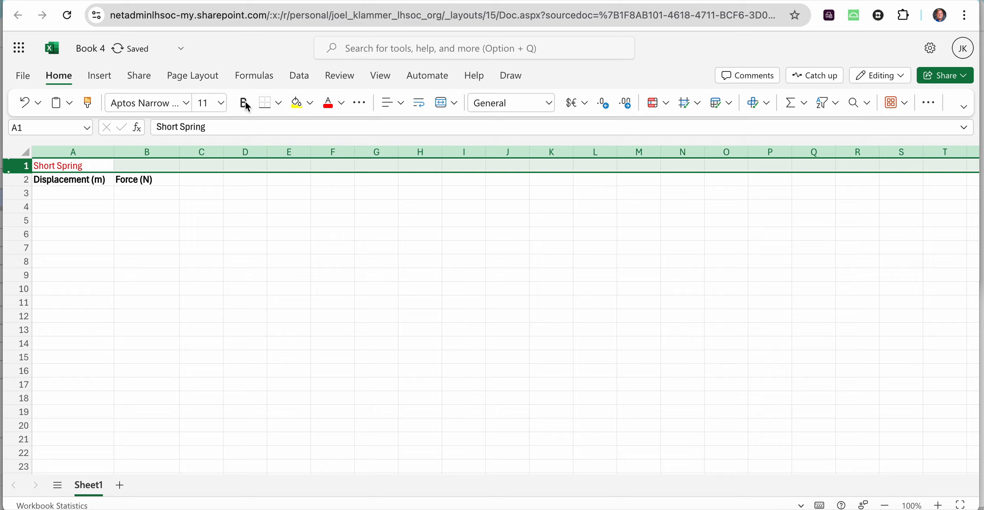
click(219, 103)
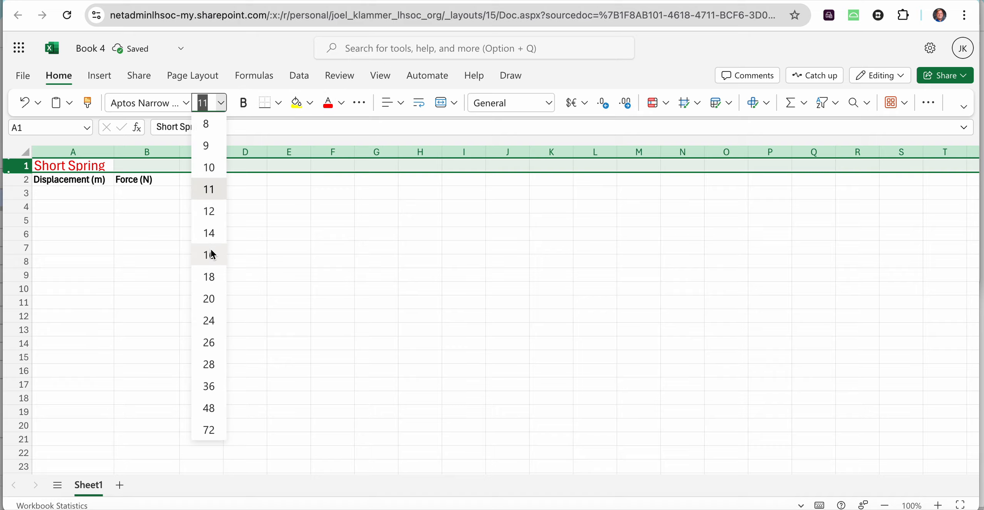
click(212, 253)
key(super+b)
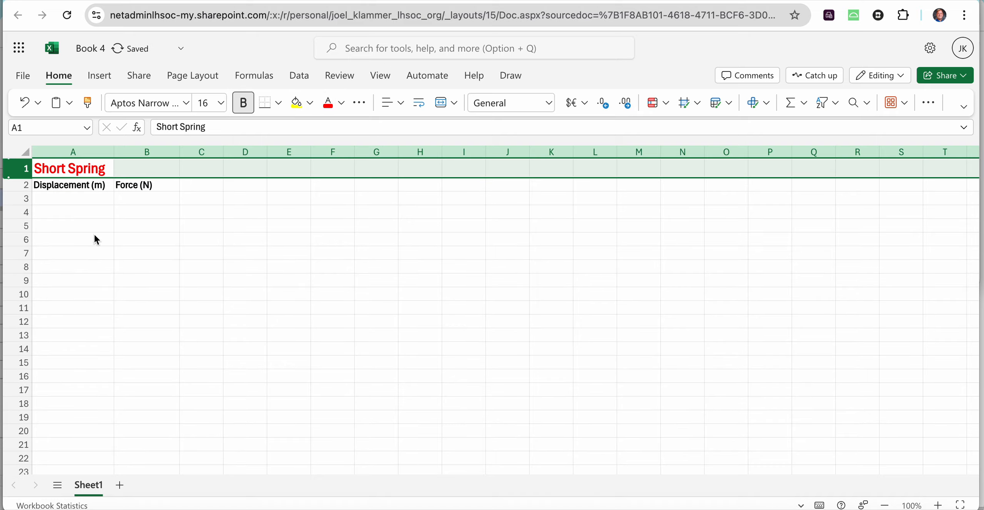
Step: Copy the short spring data in A3:B10 of the Hookes Law Minilab workbook into the new workbook starting at cell A3
click(76, 198)
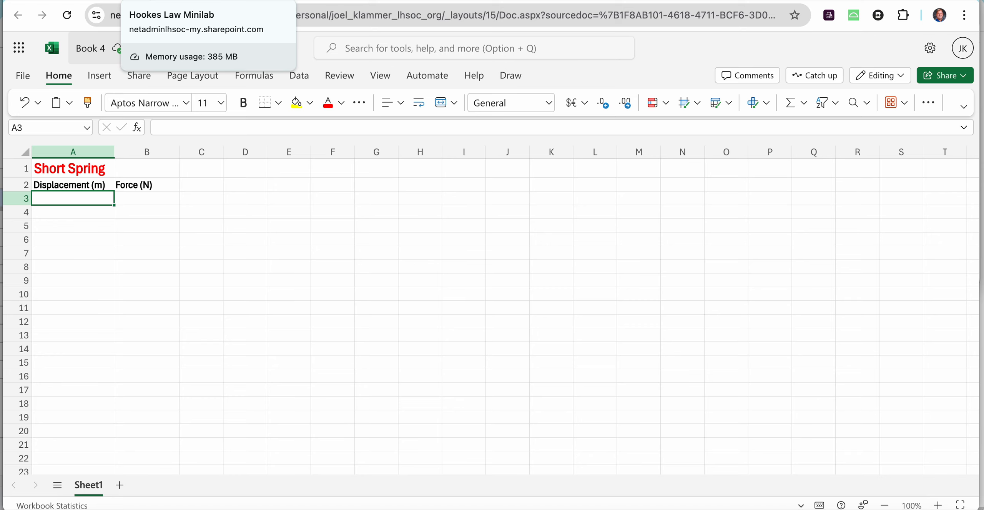
click(145, 1)
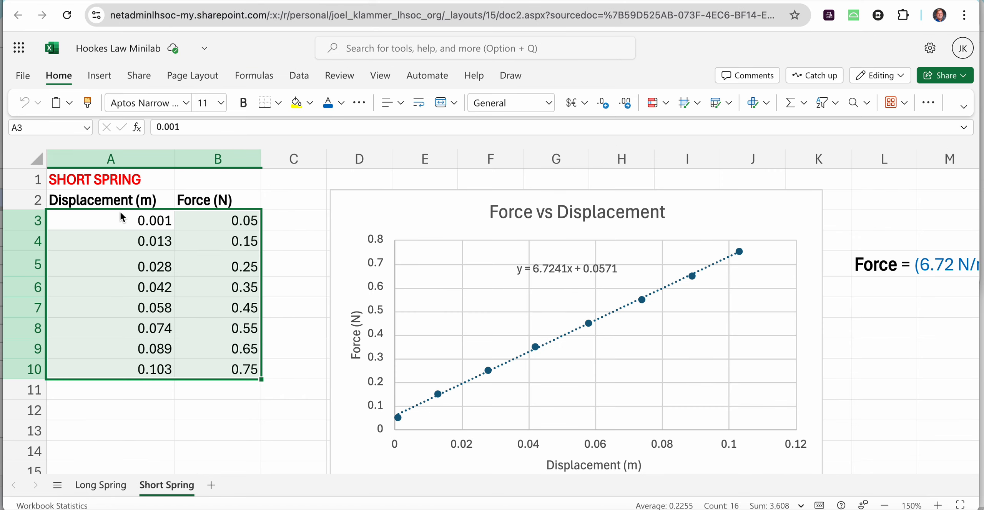
click(120, 224)
drag(173, 223, 208, 369)
key(super+c)
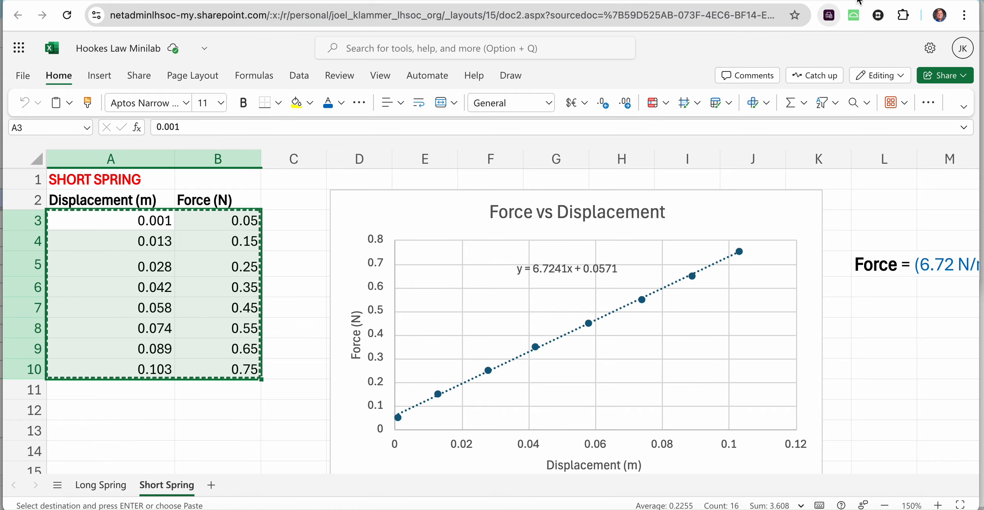
click(884, 1)
key(super+v)
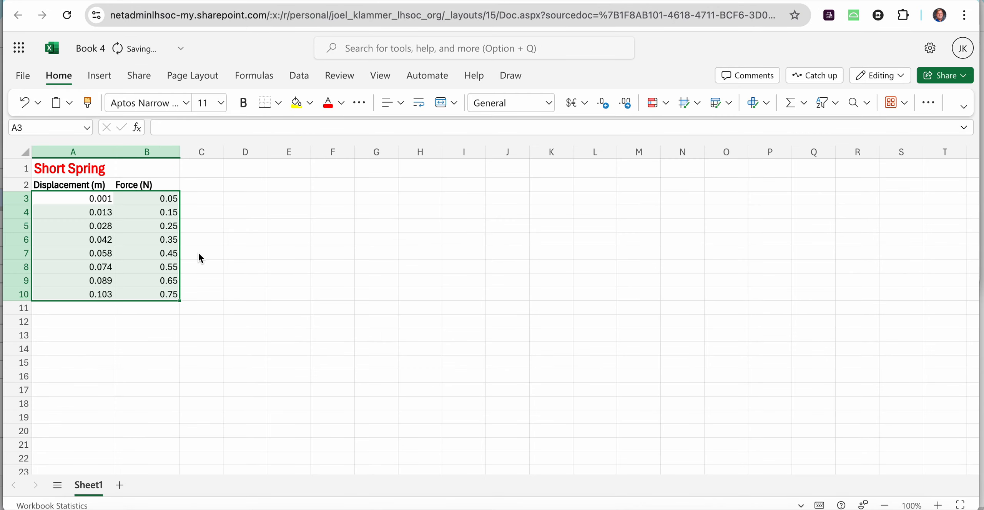
click(218, 217)
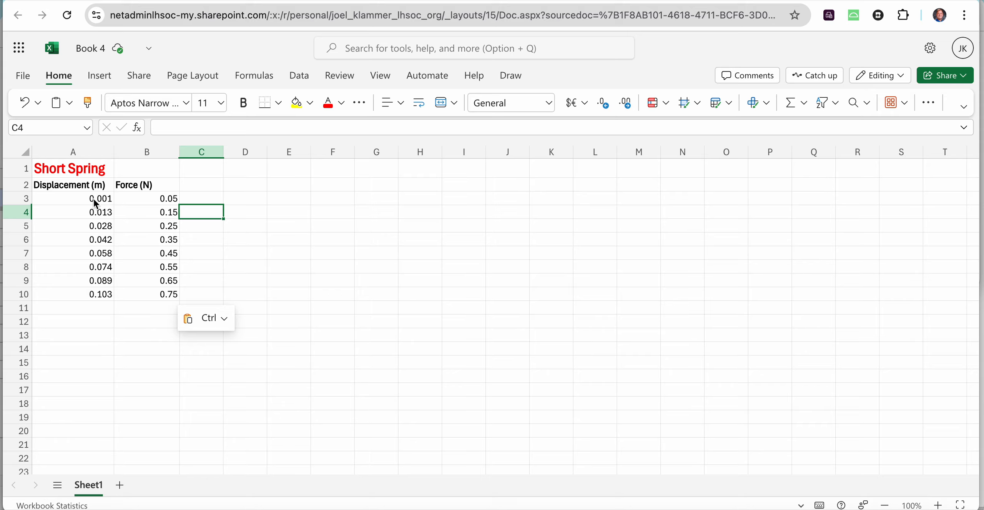
Step: Insert a markers-only scatter chart from the data in A3:B10 and move it closer to the data table
drag(93, 201, 166, 300)
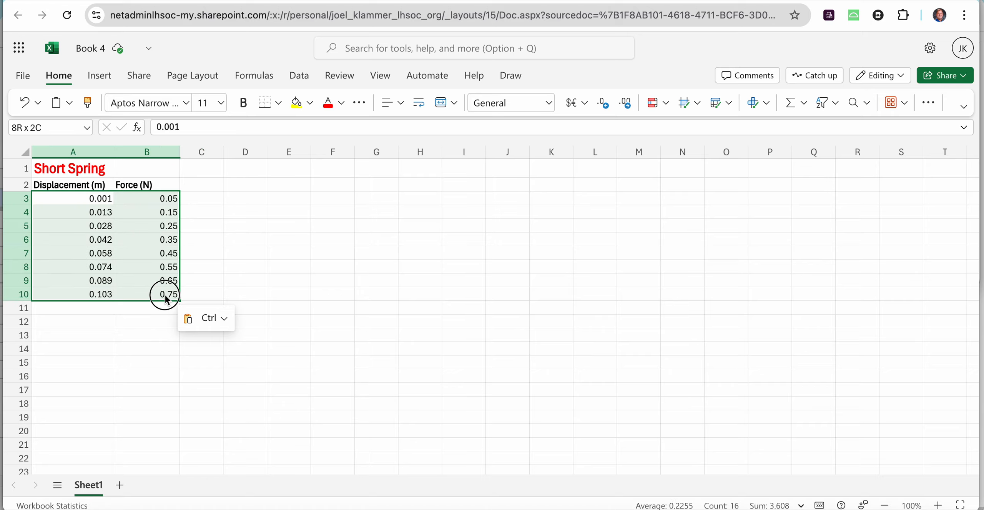
click(96, 77)
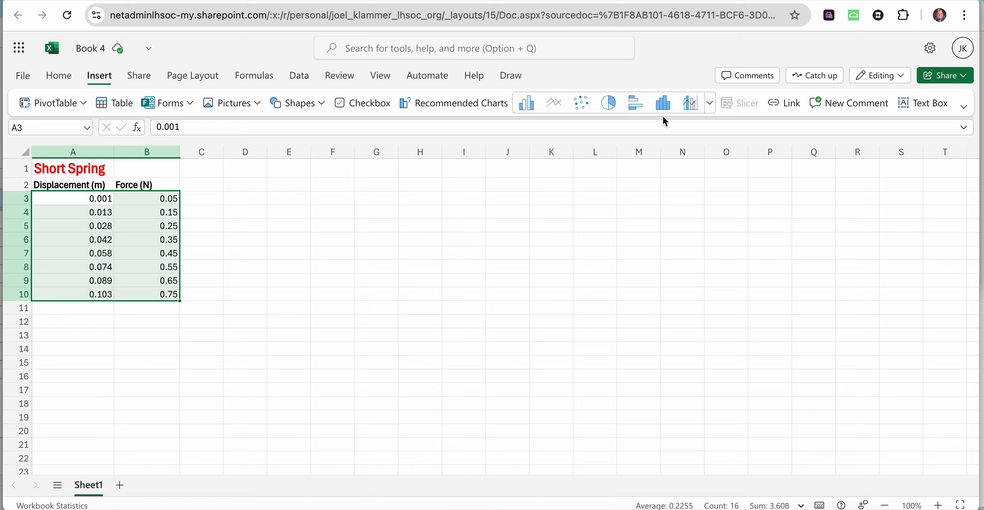
click(709, 103)
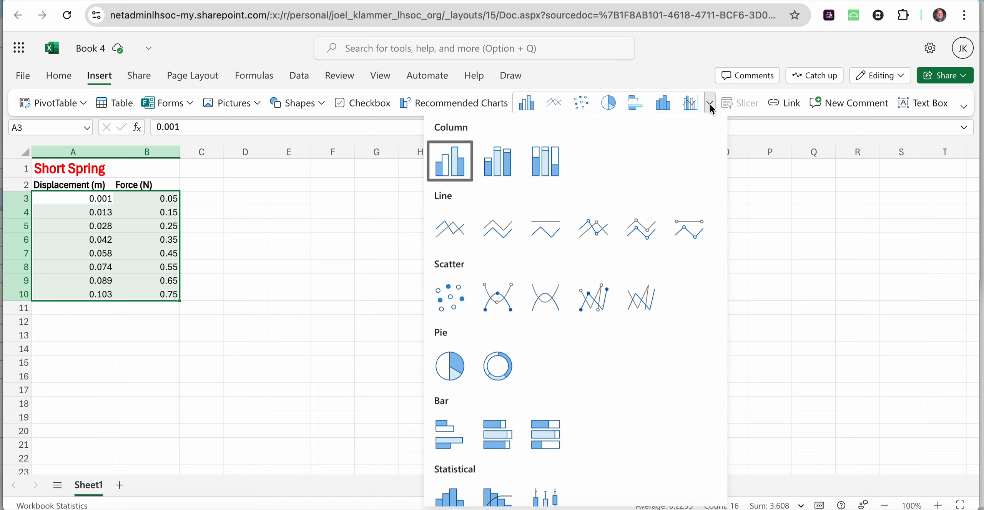
click(453, 297)
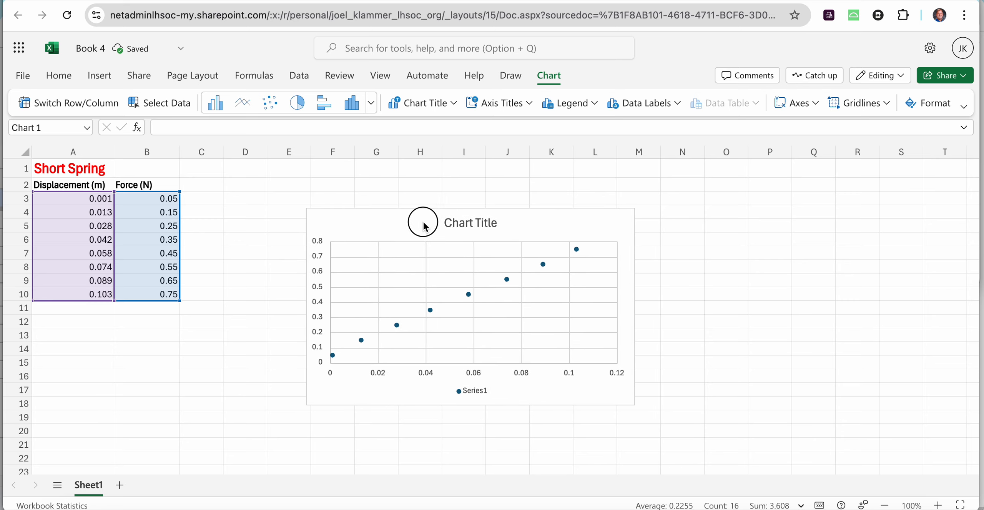
drag(417, 220, 366, 198)
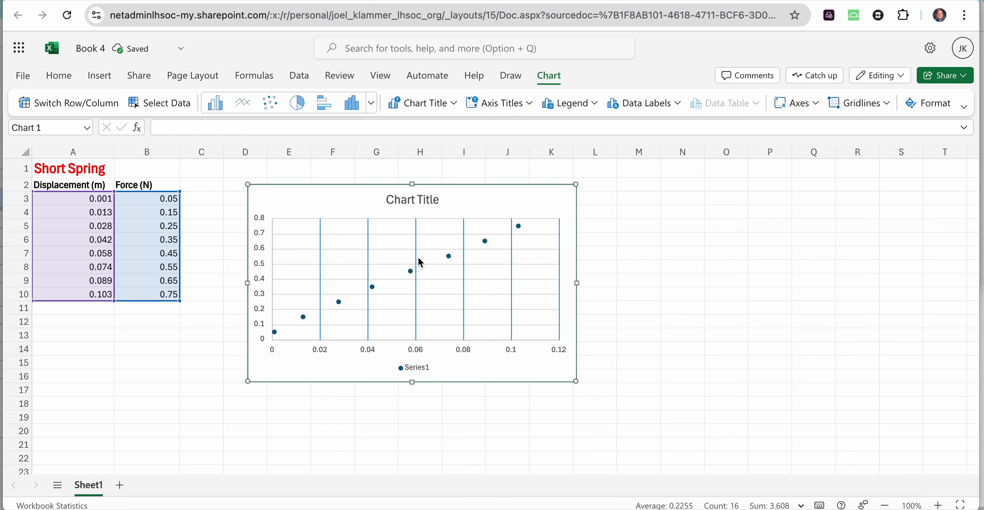
click(908, 505)
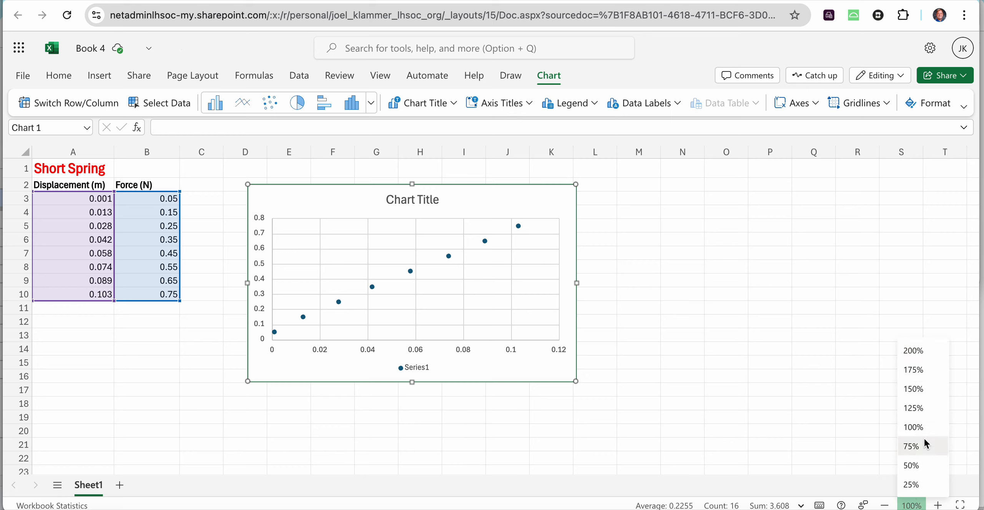
click(922, 425)
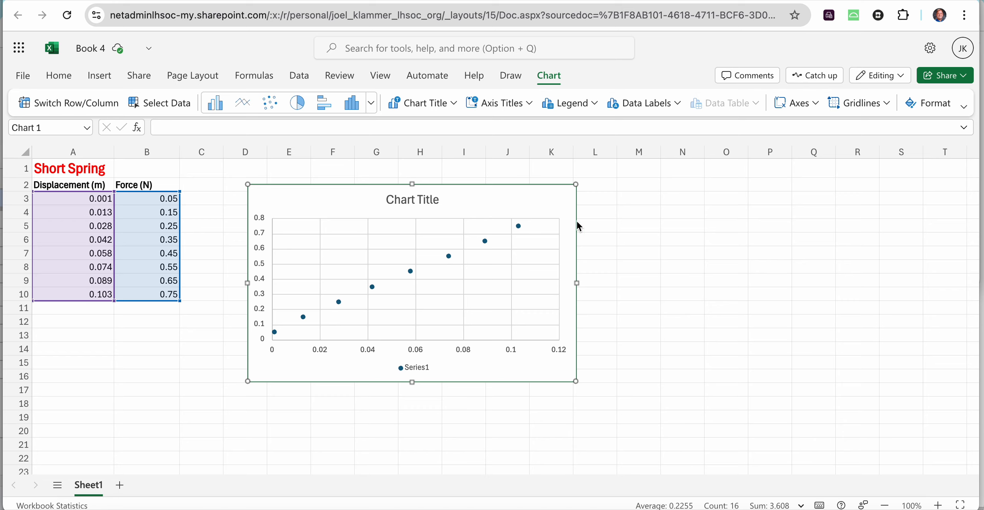
Step: Add a horizontal axis title below the axis of the scatter chart reading "Displacement (m)"
click(527, 102)
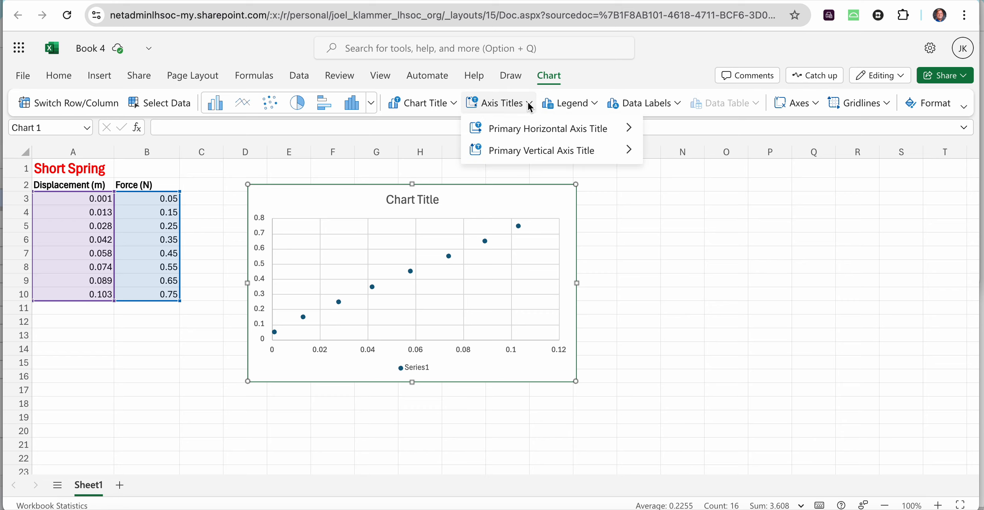
mouse_move(526, 129)
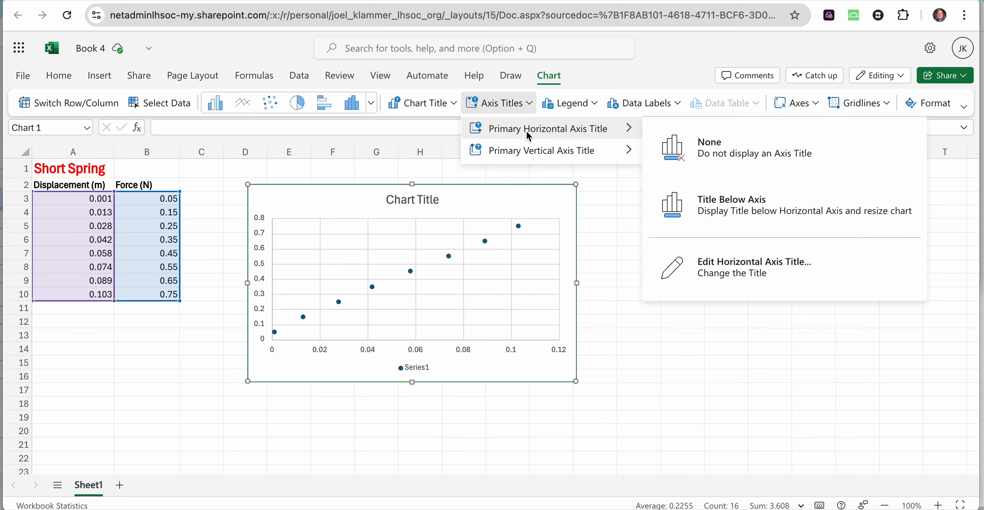
click(748, 200)
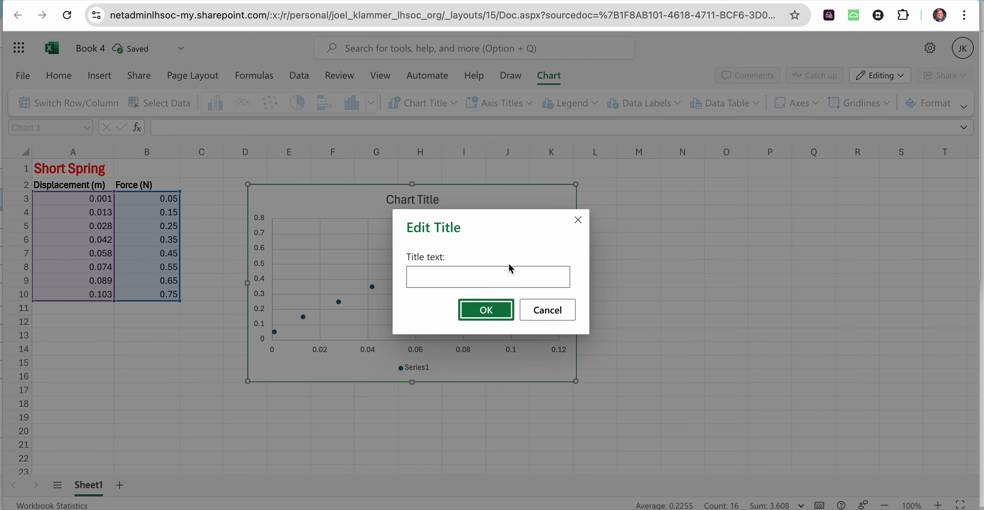
click(476, 279)
text(D)
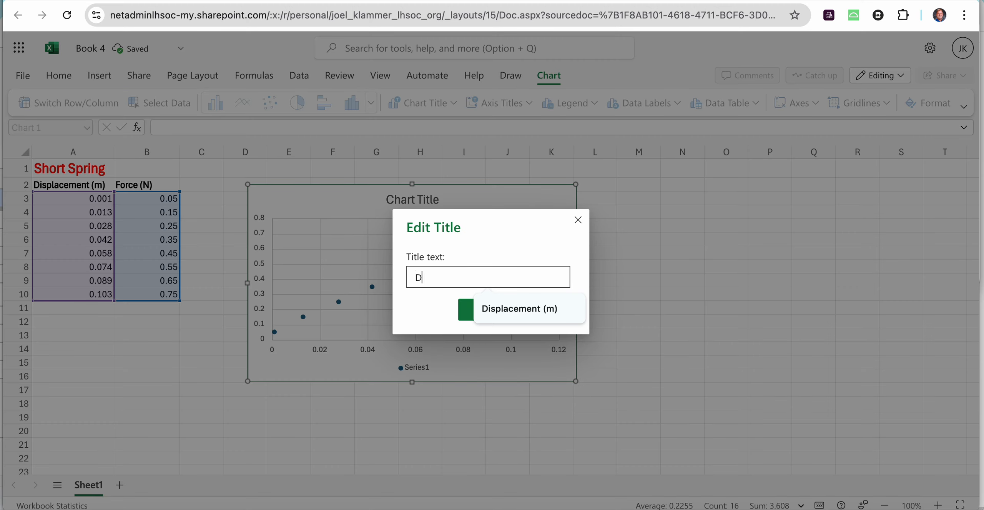
text(isplacement (m))
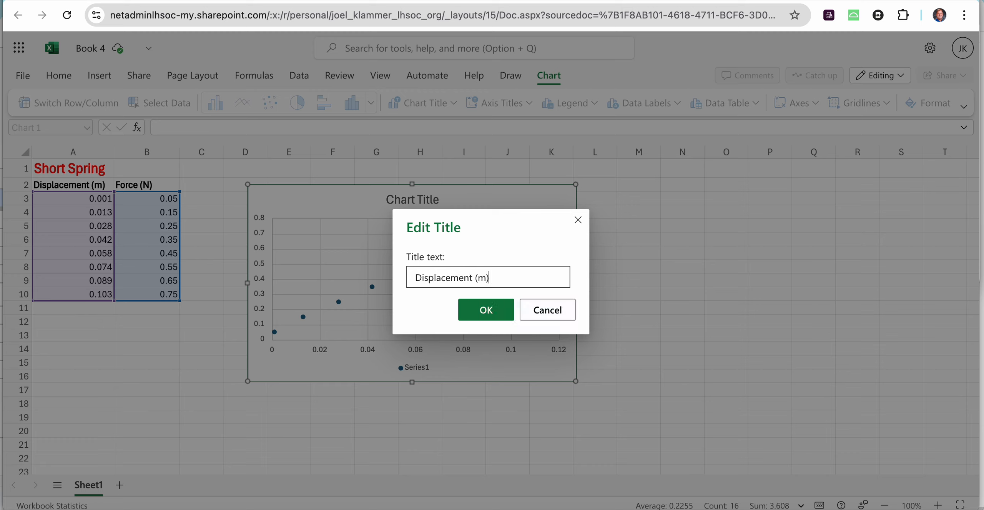
click(477, 316)
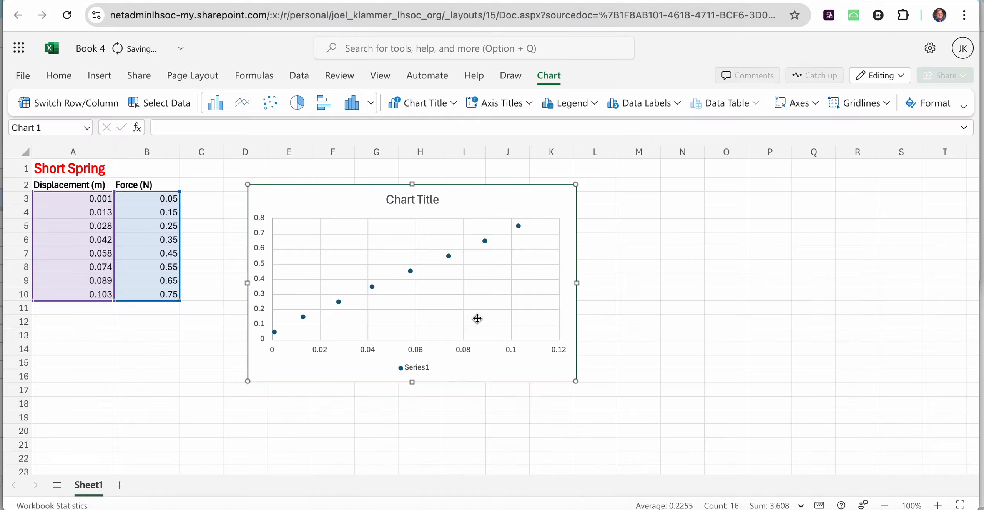
Step: Add a rotated vertical axis title reading "Force (N)" to the scatter chart, then deselect the chart
click(527, 104)
mouse_move(534, 154)
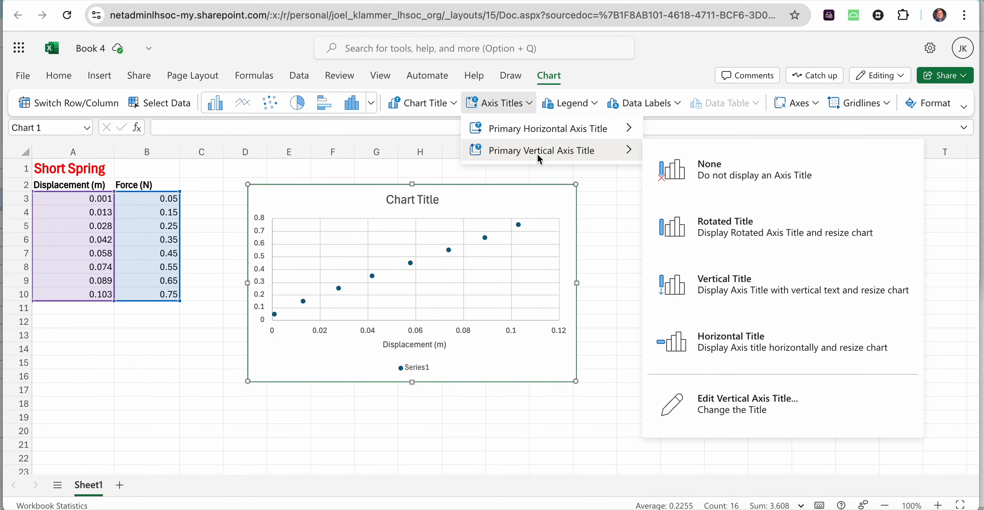
click(718, 225)
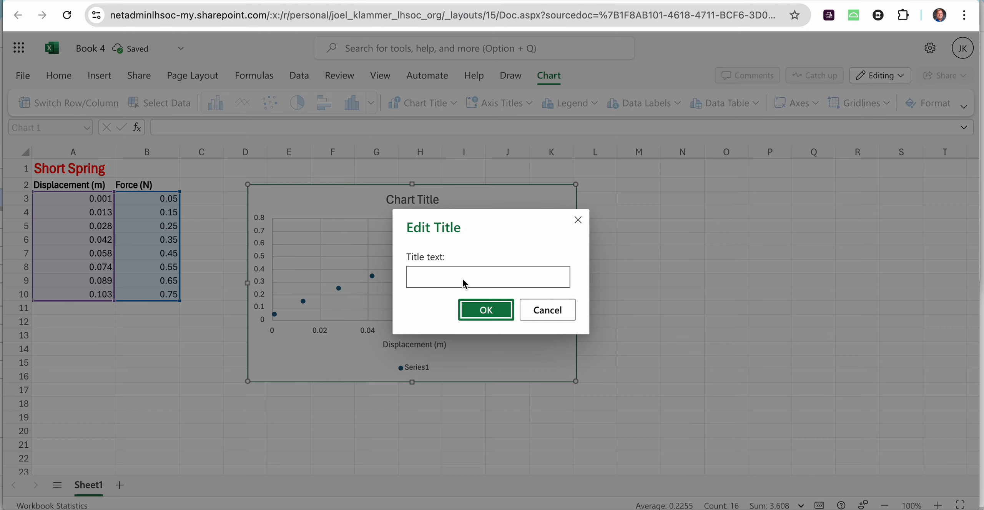
click(465, 284)
text(Force )
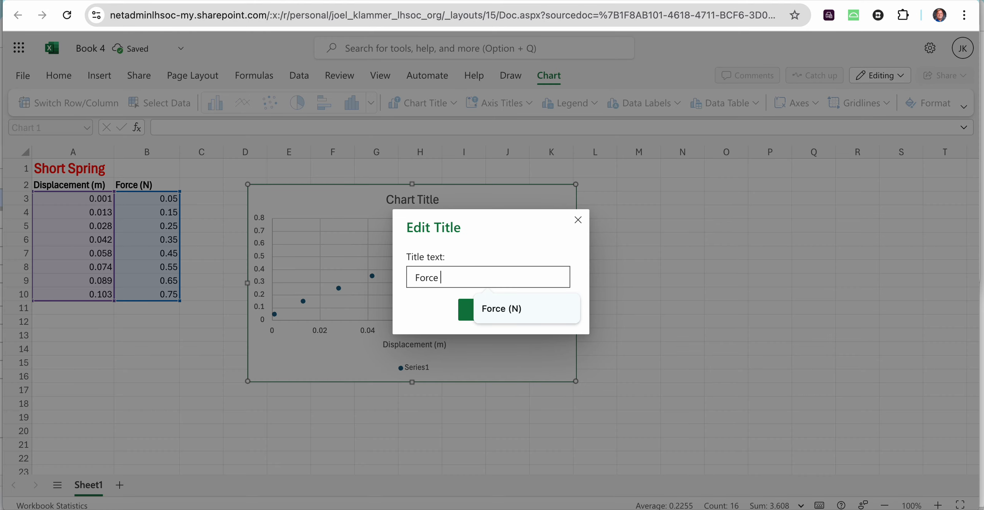
text((N))
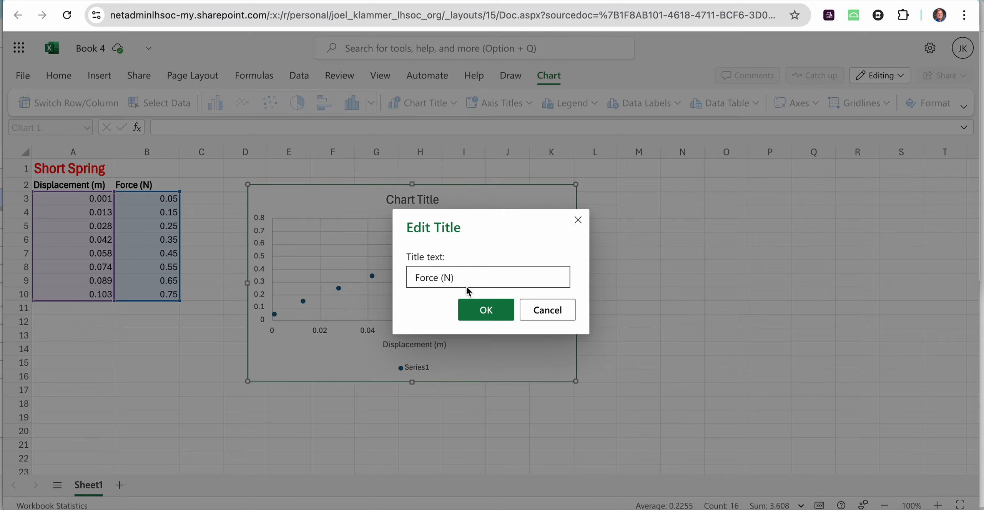
click(472, 310)
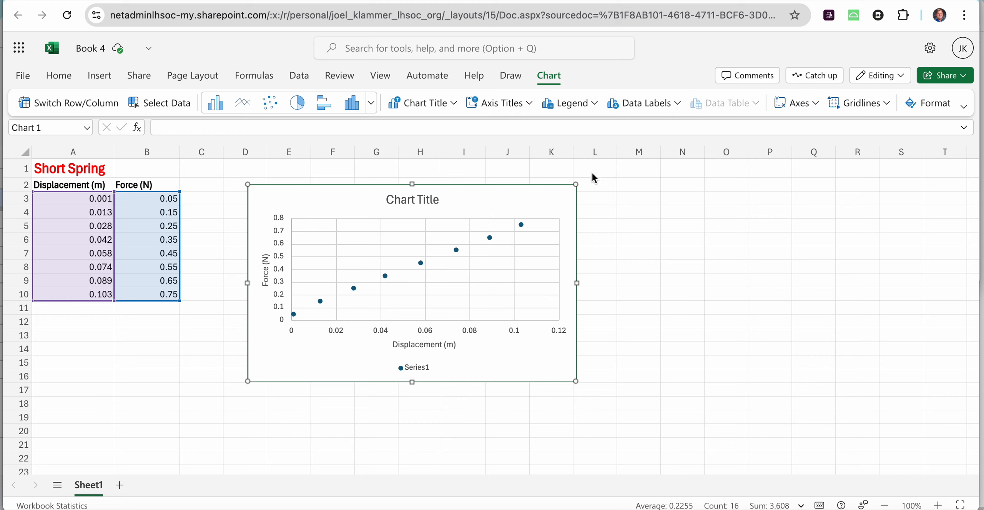
click(630, 226)
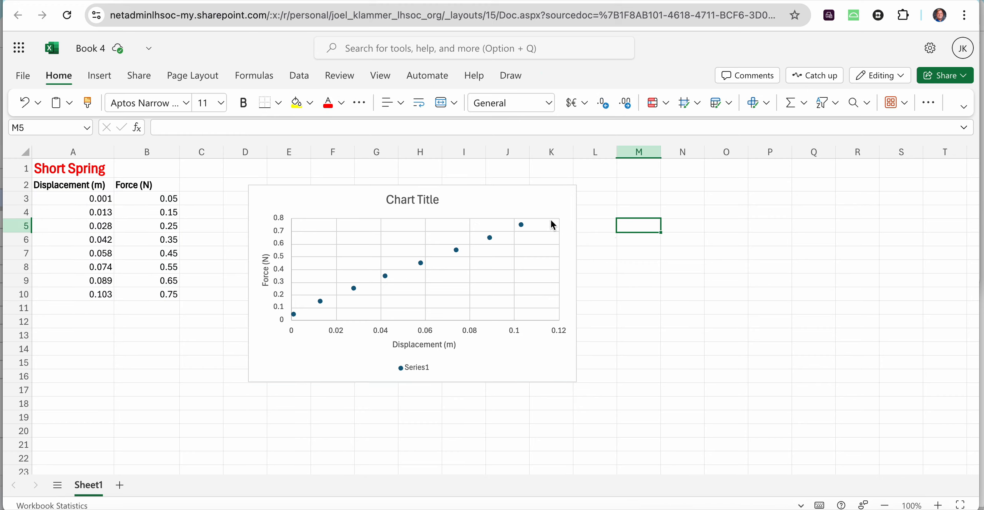
Step: Open the scatter chart's format settings and change the chart title to "Force vs Displacement"
click(506, 204)
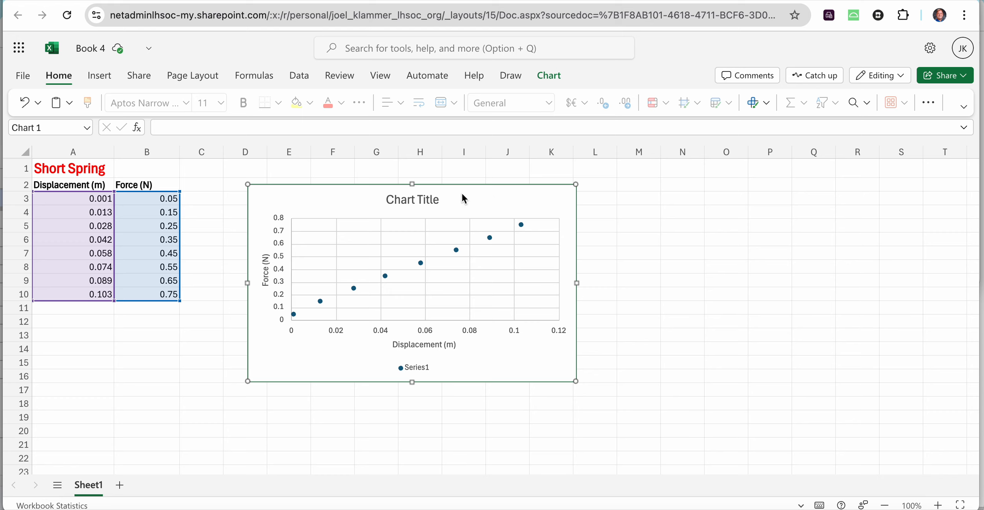
click(548, 75)
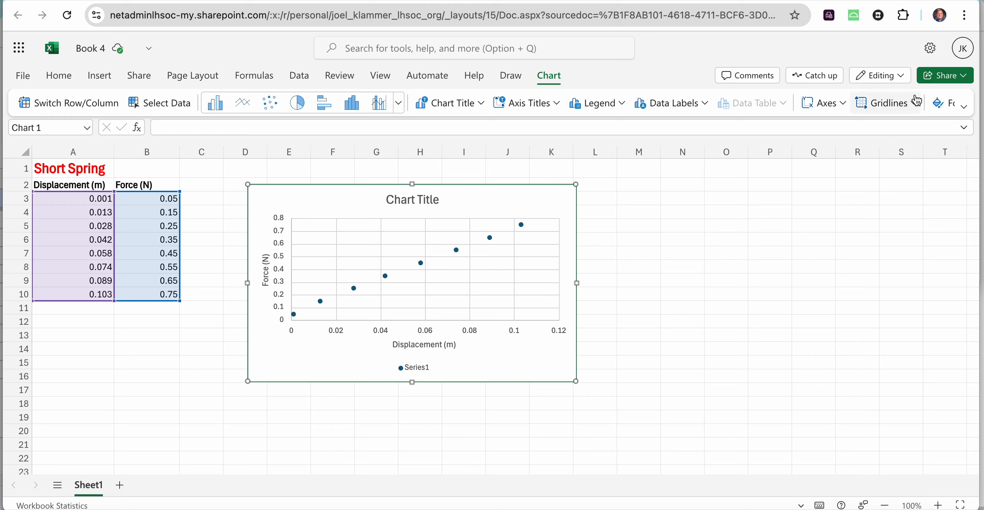
click(948, 109)
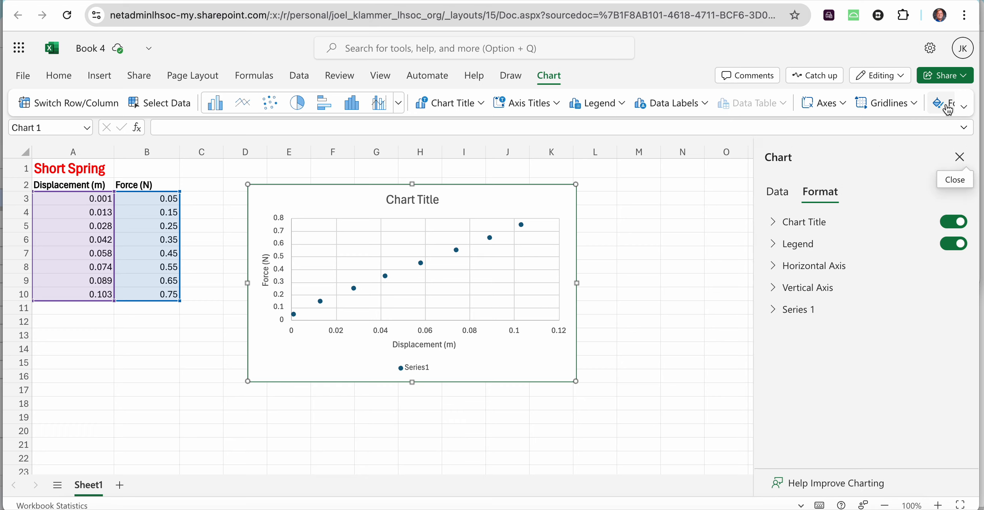
click(775, 226)
click(922, 247)
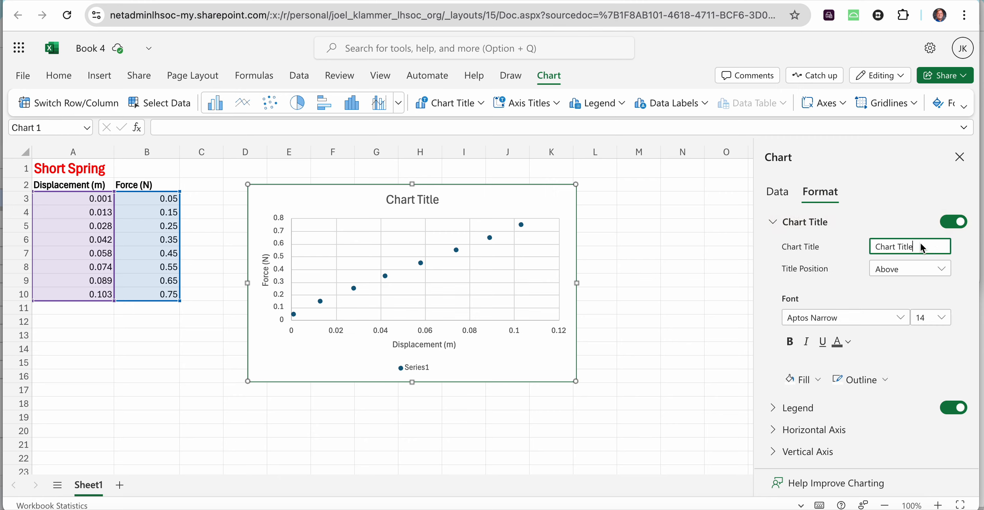
drag(922, 247, 854, 248)
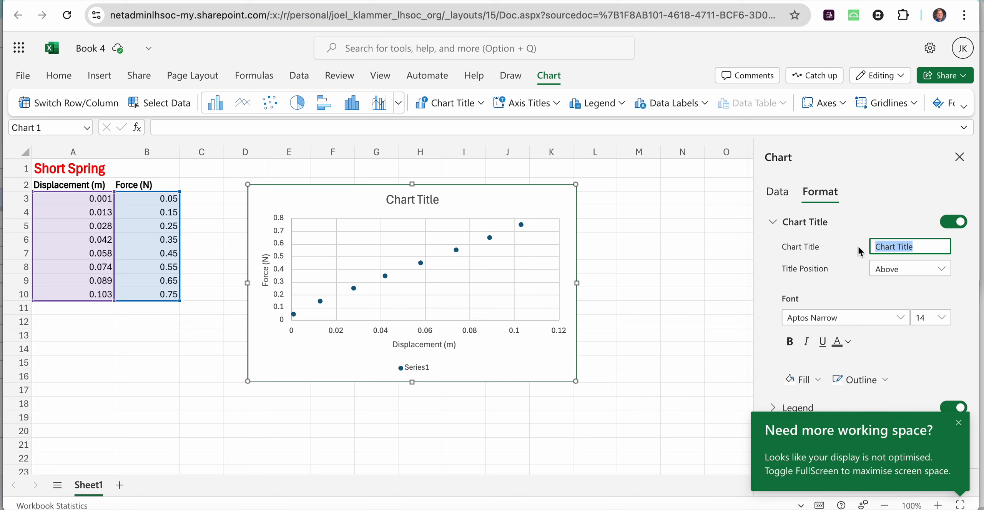
text(Force )
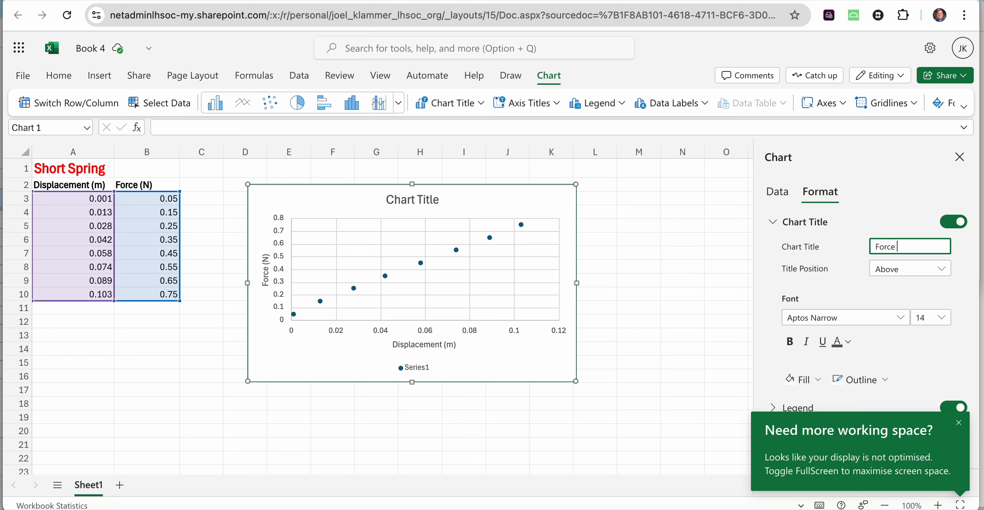
text(vs Displacement)
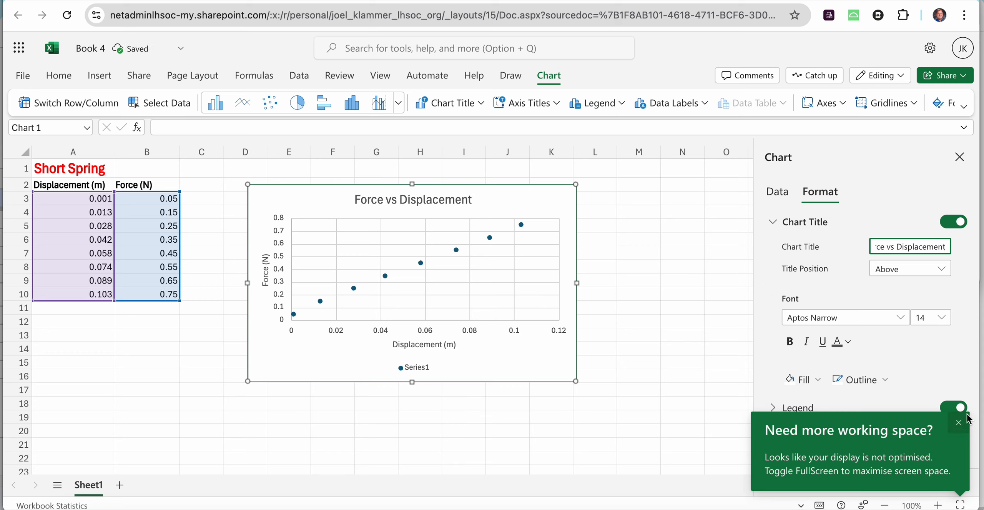
Step: Dismiss the full-screen suggestion and turn off the chart's legend
click(959, 423)
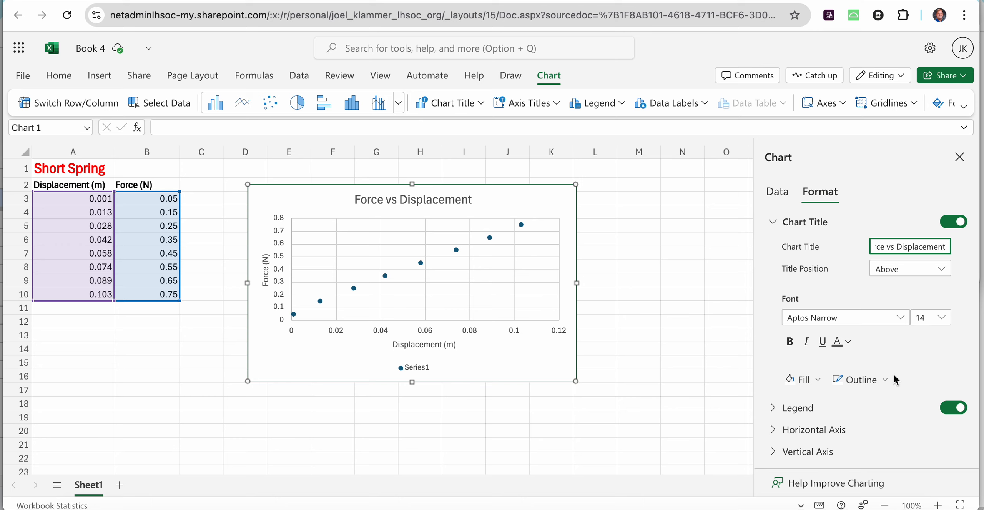
scroll(893, 373, down, 1)
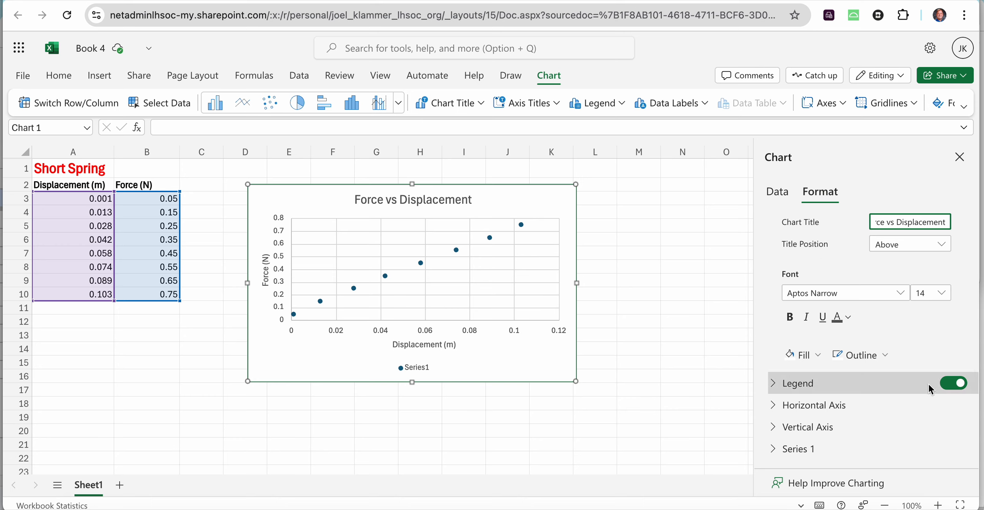
click(949, 384)
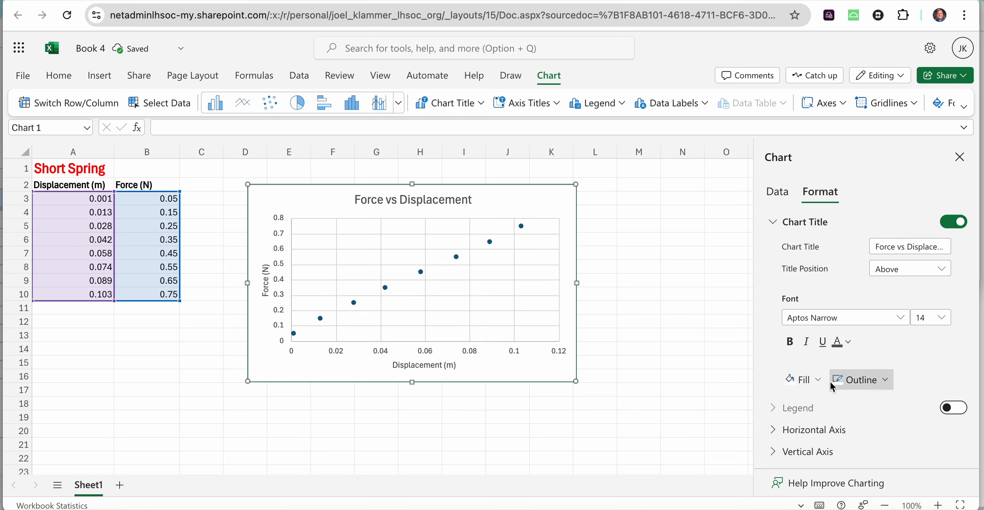
Step: Add a linear trendline to the Series 1 data points in the scatter chart
scroll(832, 386, down, 1)
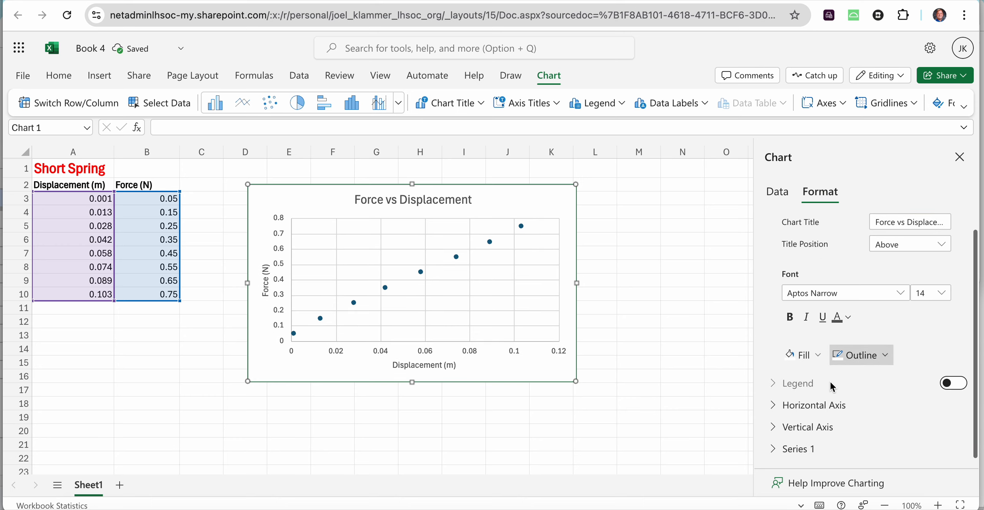
click(775, 449)
scroll(819, 404, down, 3)
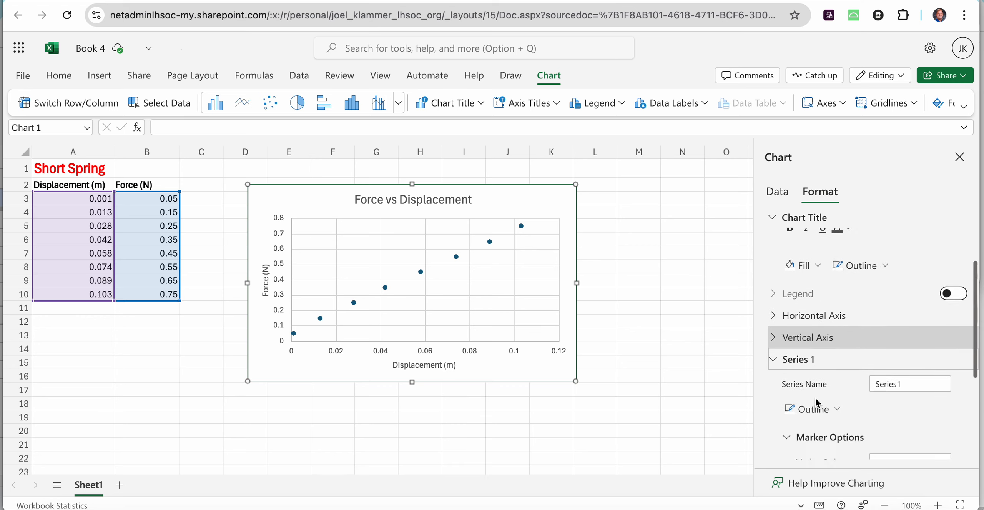
scroll(817, 403, down, 3)
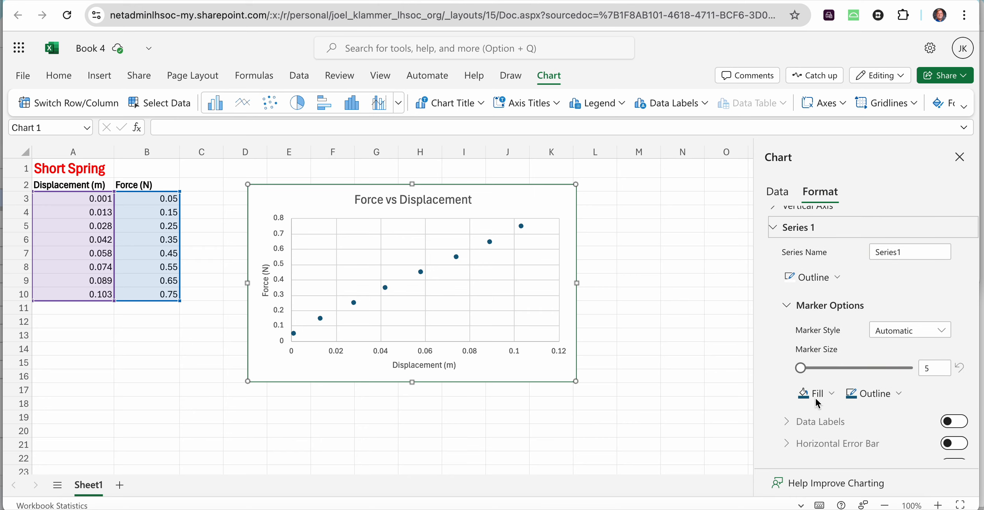
scroll(817, 403, down, 1)
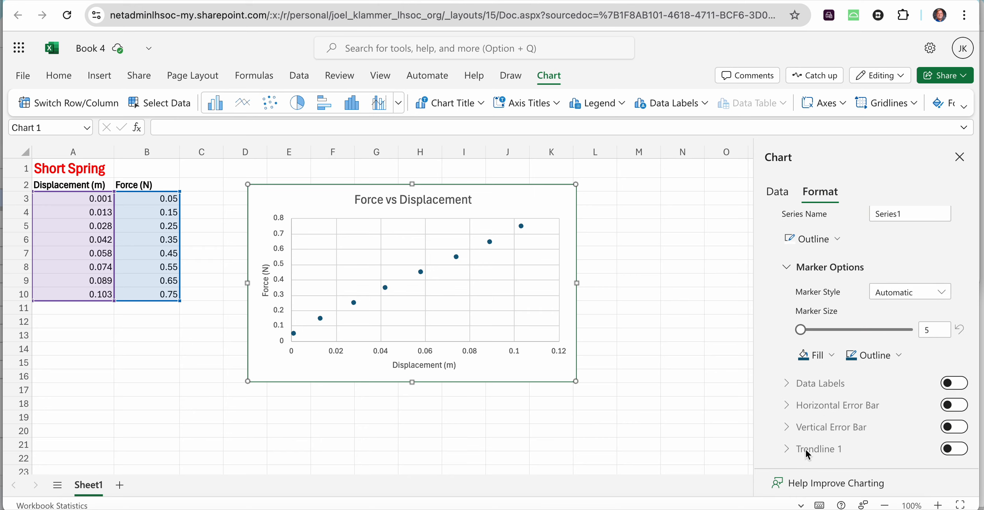
click(955, 449)
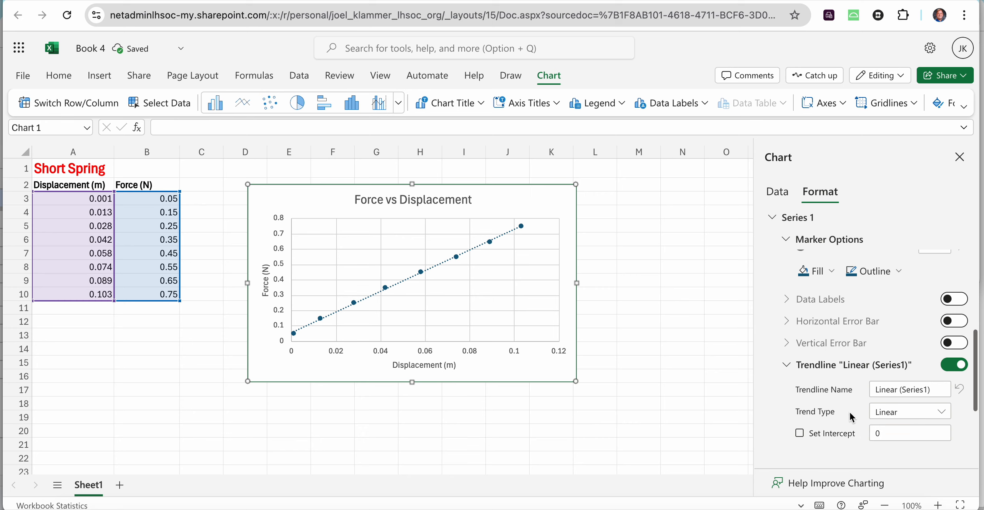
Step: Display the linear trendline's equation on the chart and look through its number format and font options
scroll(846, 412, down, 5)
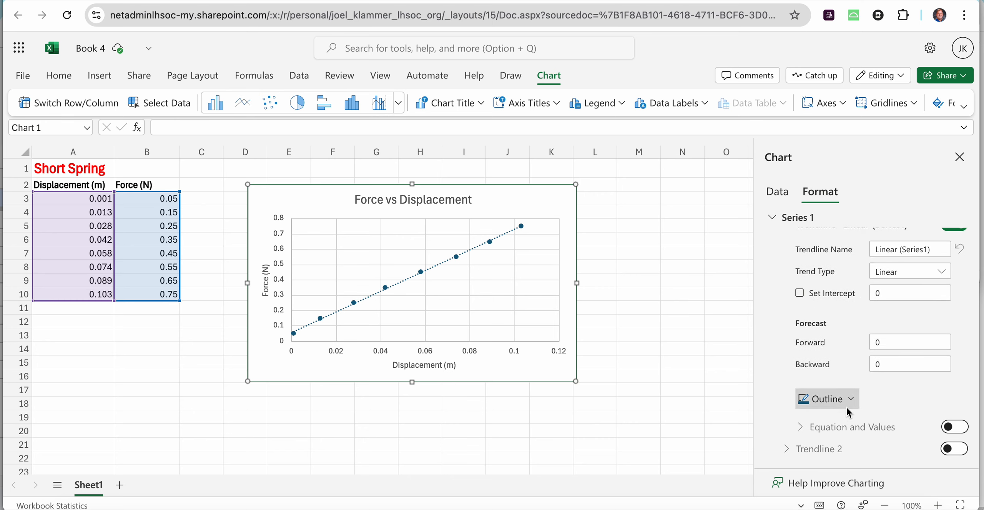
scroll(850, 359, up, 3)
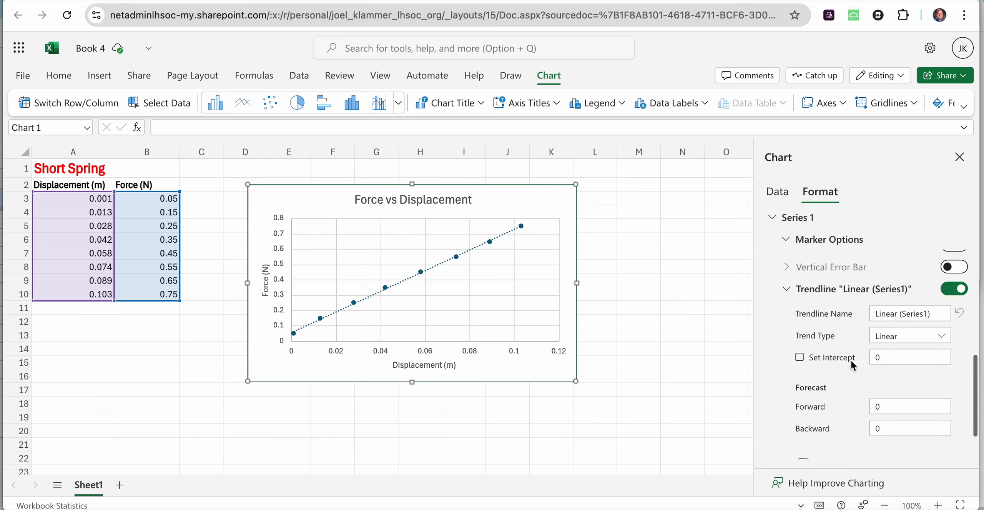
scroll(850, 364, down, 3)
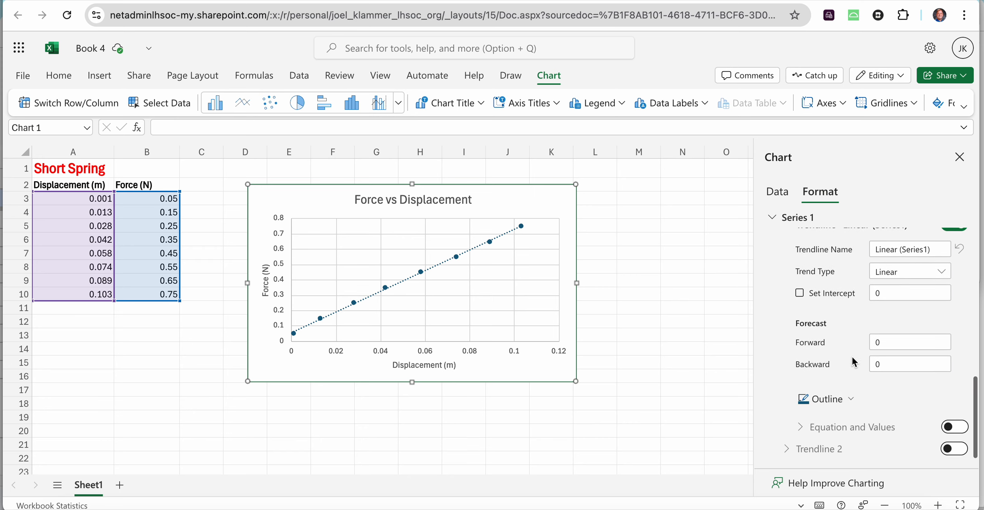
click(956, 430)
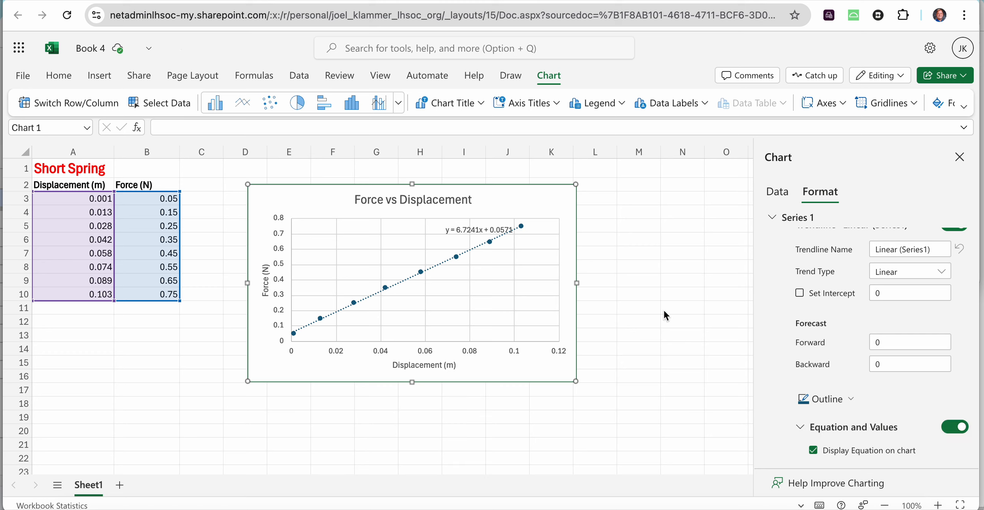
scroll(827, 431, down, 3)
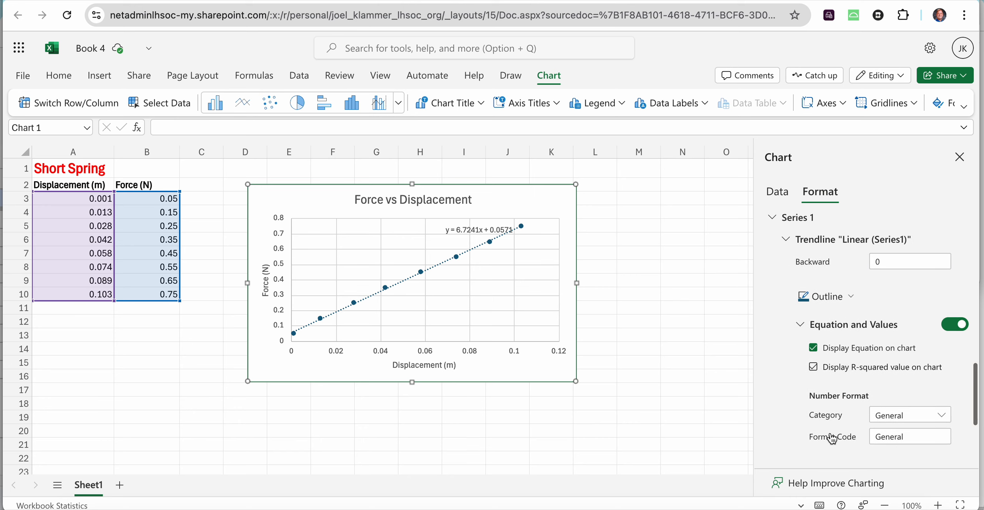
scroll(831, 438, down, 3)
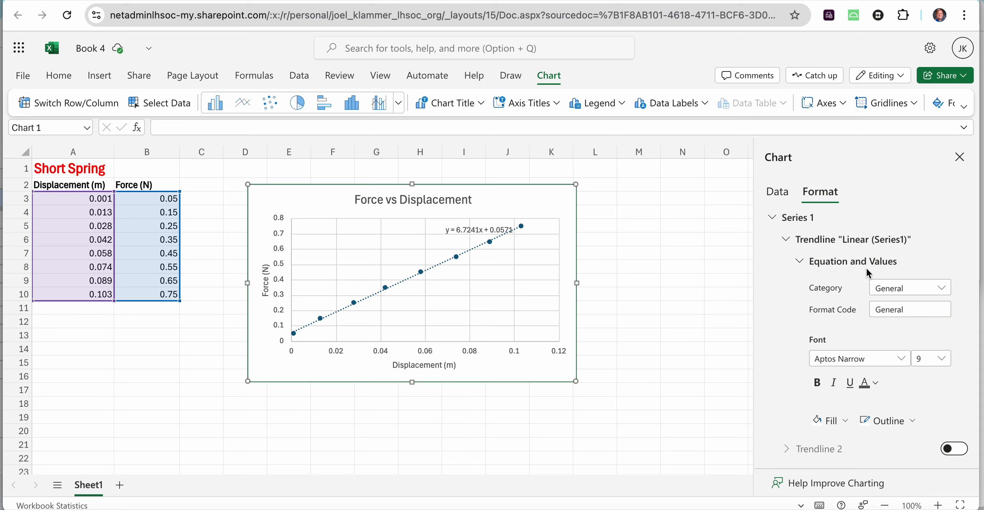
Step: Close the chart format settings and move the trendline equation to the clear area above the line, near the chart's middle
click(961, 162)
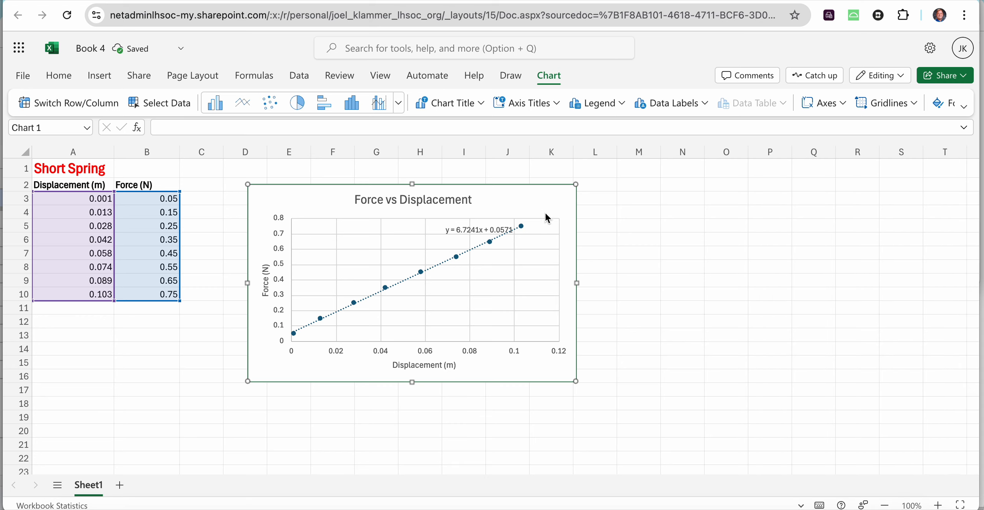
click(488, 228)
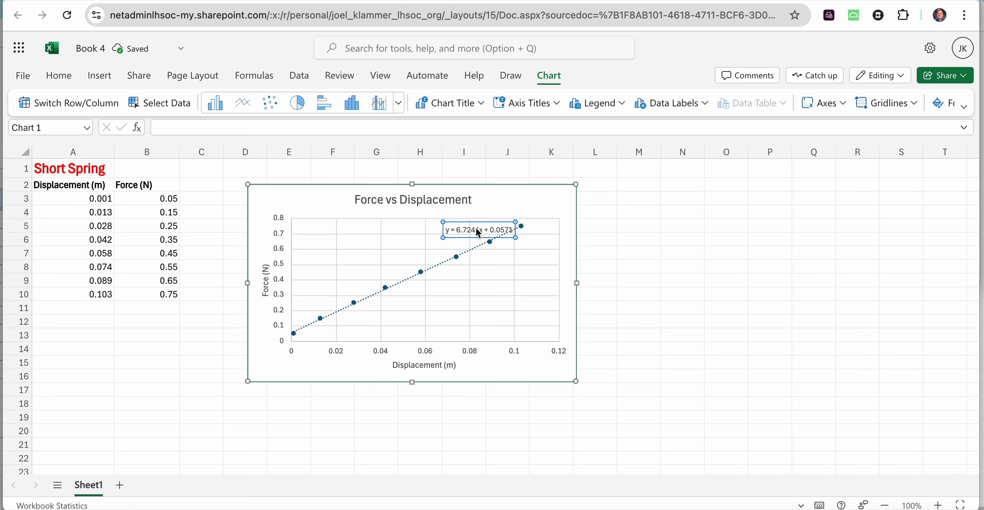
drag(469, 233, 379, 248)
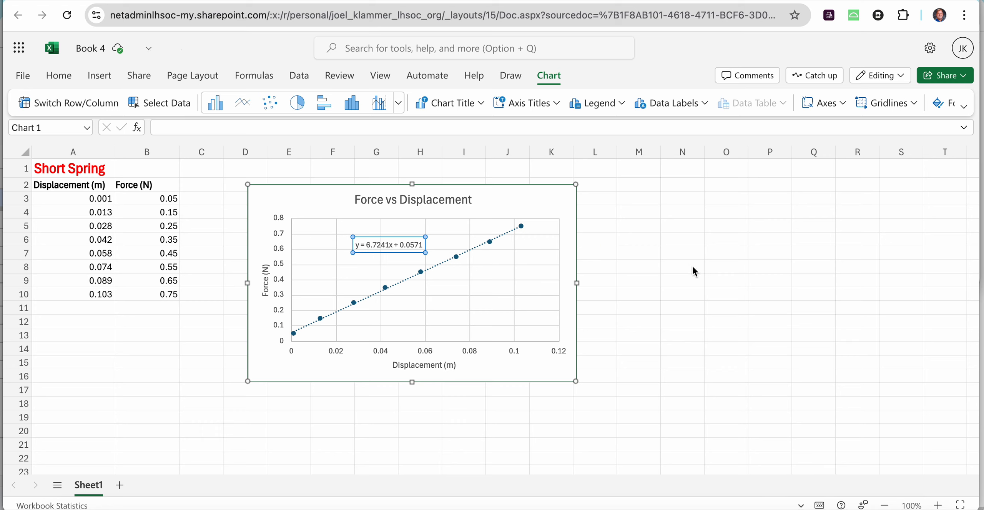
Step: Enter the text "Force = (6.72 )*Displacement" in cell M6, beside the chart
click(644, 238)
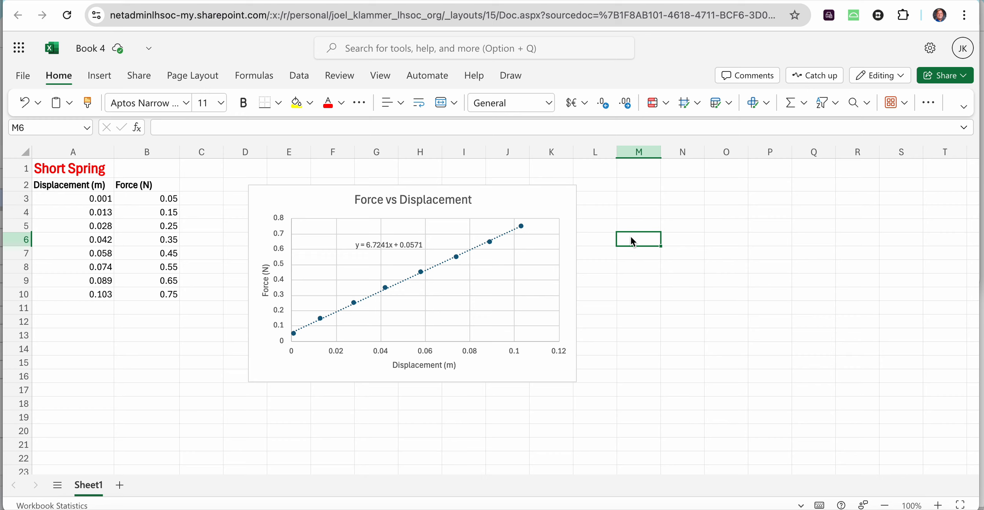
text(Force)
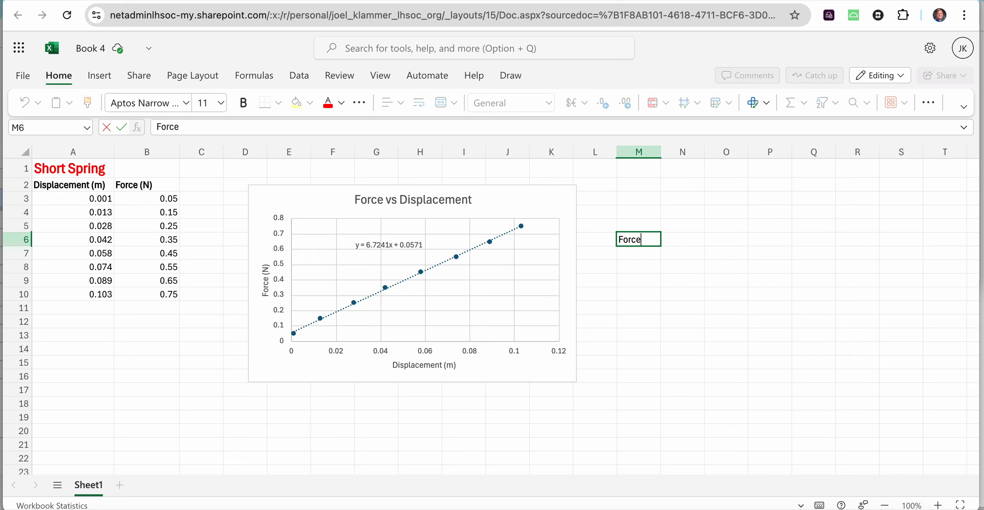
text( = (6.72)
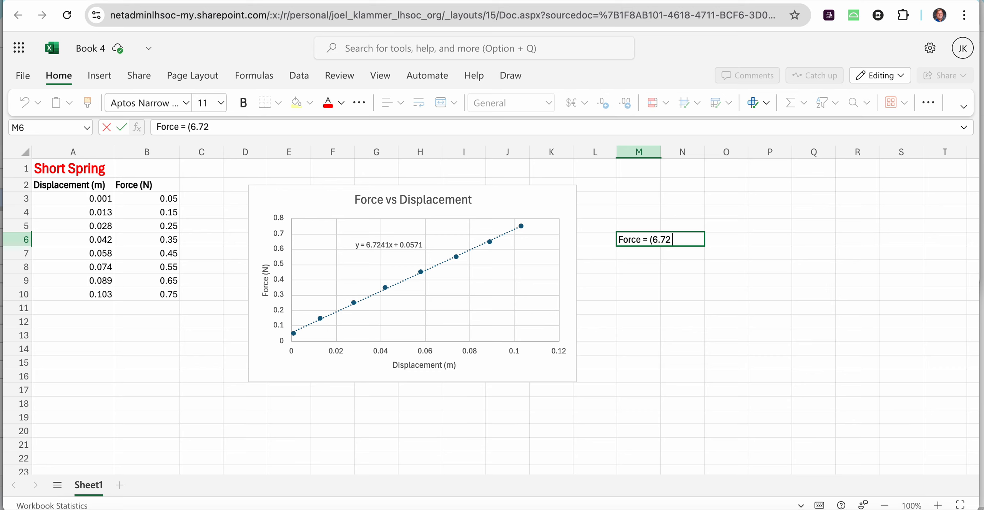
text( )*Displacement)
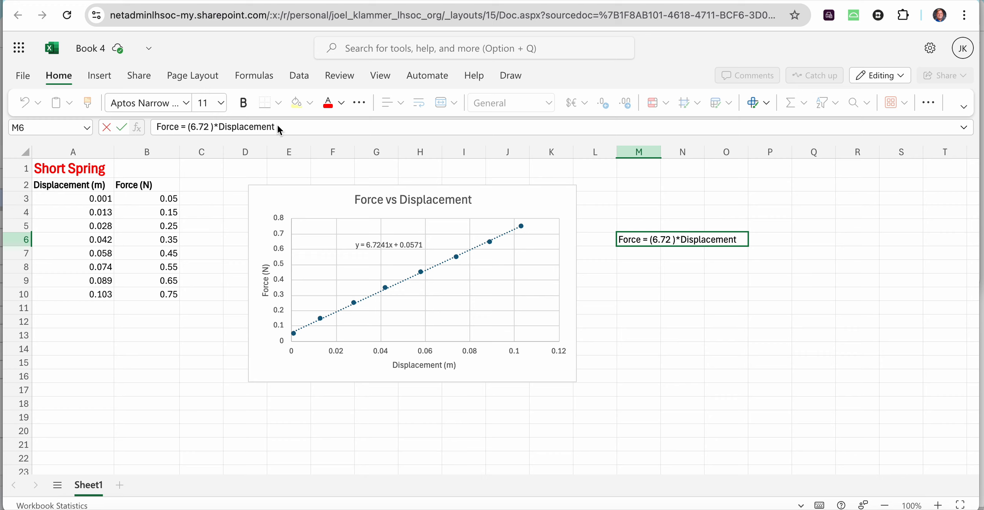
Step: Make the words "Displacement" and "Force" bold in the equation text in cell M6
drag(275, 127, 220, 128)
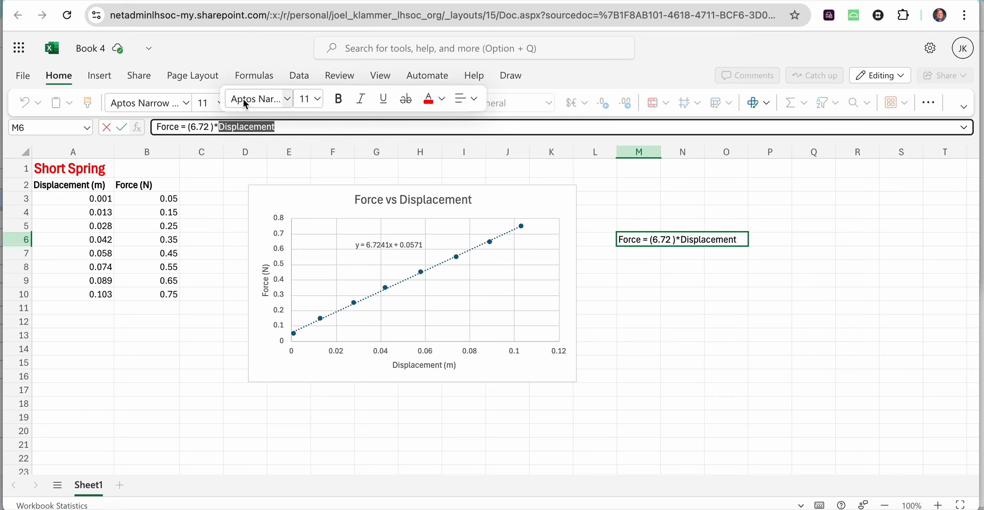
click(338, 98)
drag(179, 127, 155, 128)
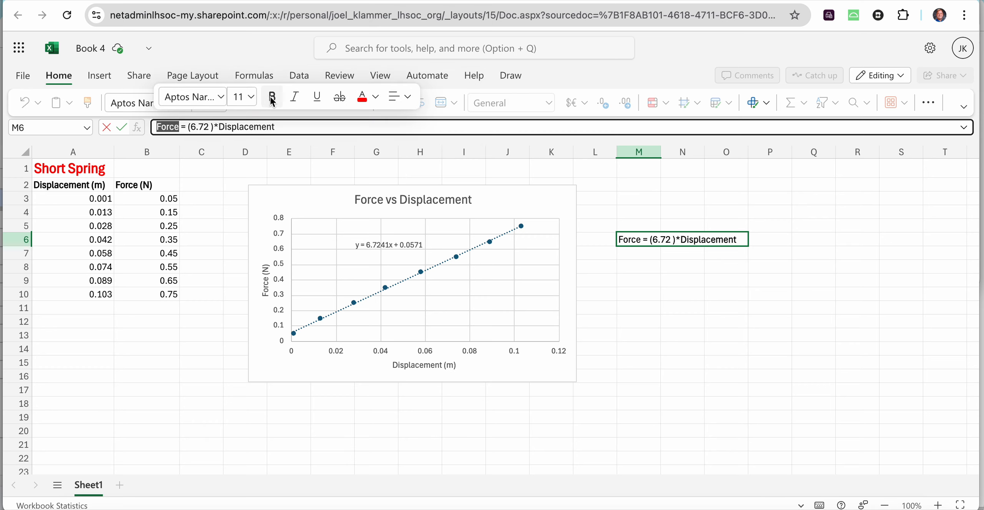
click(272, 98)
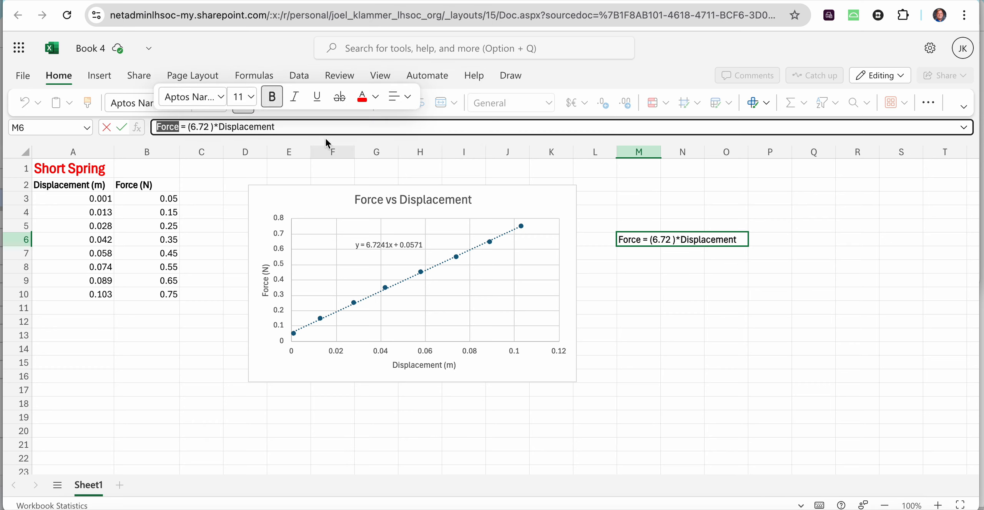
Step: Colour only the slope value 6.72 in cell M6's equation text standard blue
drag(192, 127, 212, 131)
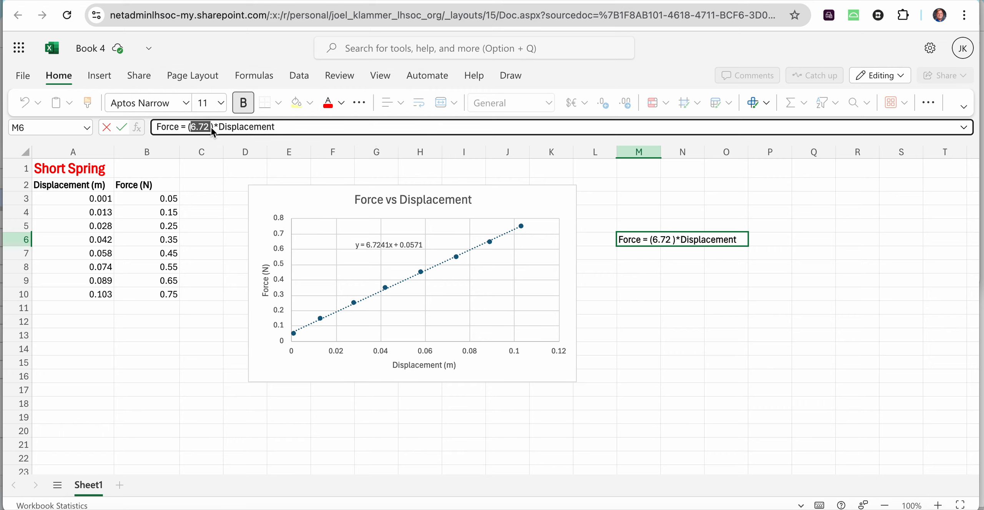
click(432, 99)
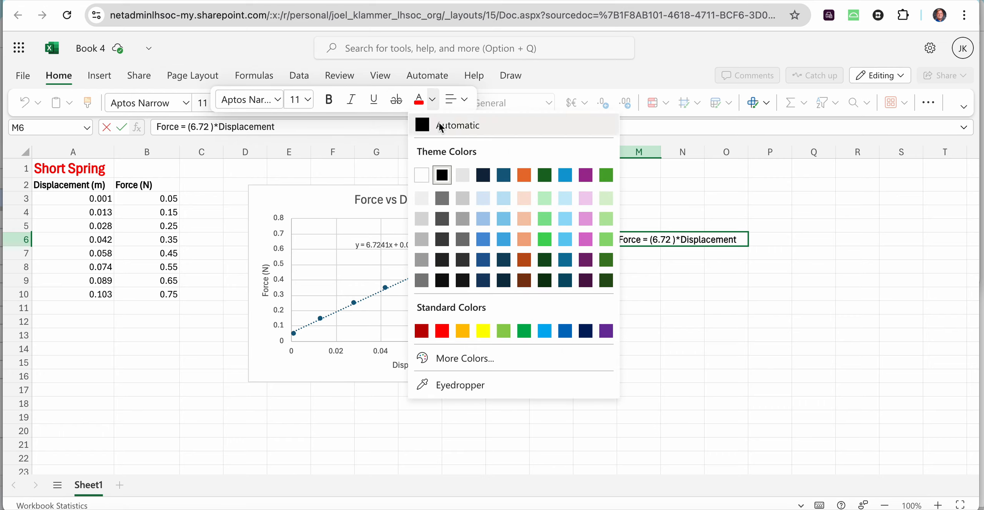
click(566, 330)
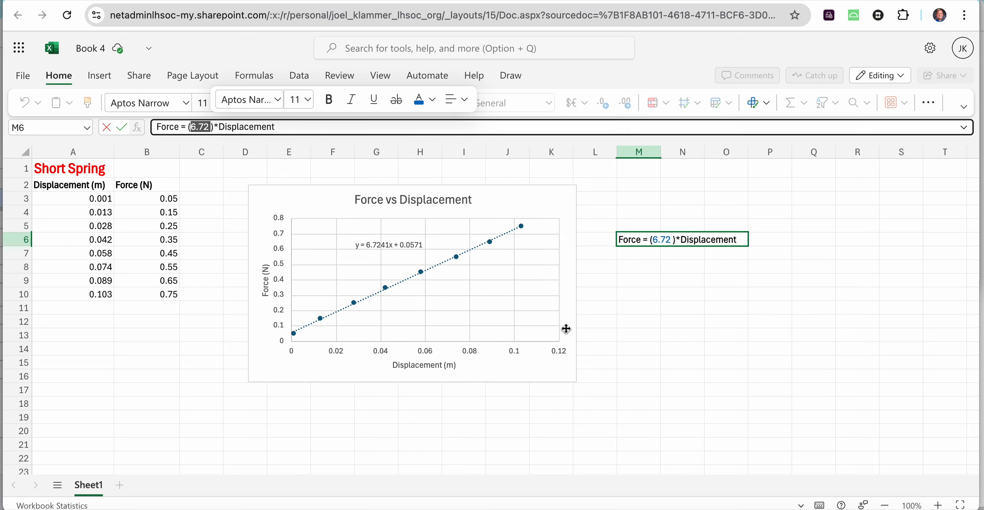
Step: Add the unit "N/m" after 6.72 inside the parentheses of the equation in cell M6 and commit the entry
click(671, 240)
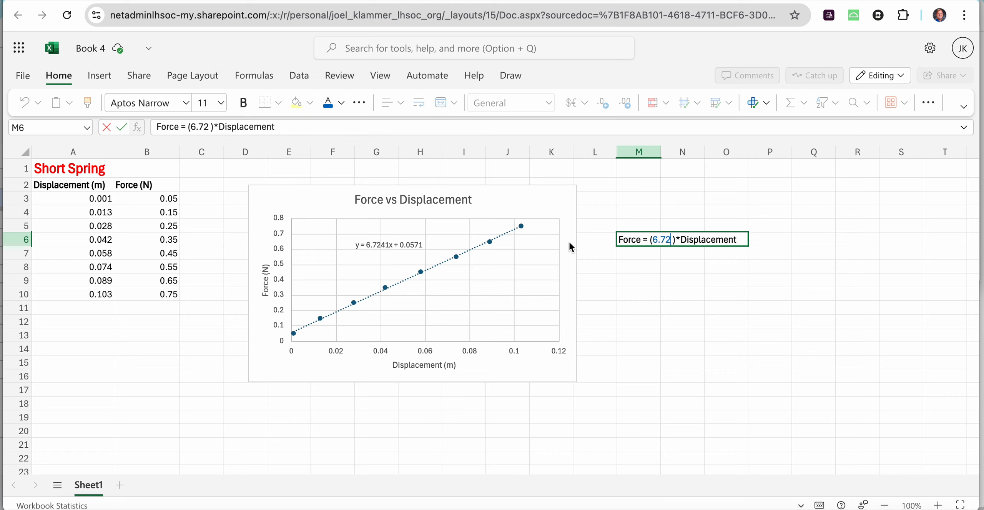
click(208, 125)
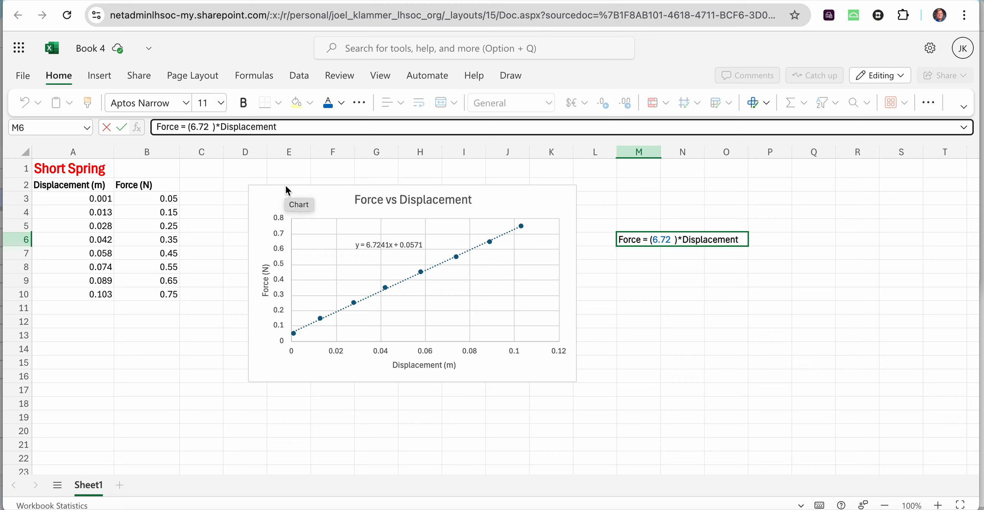
text(N/m)
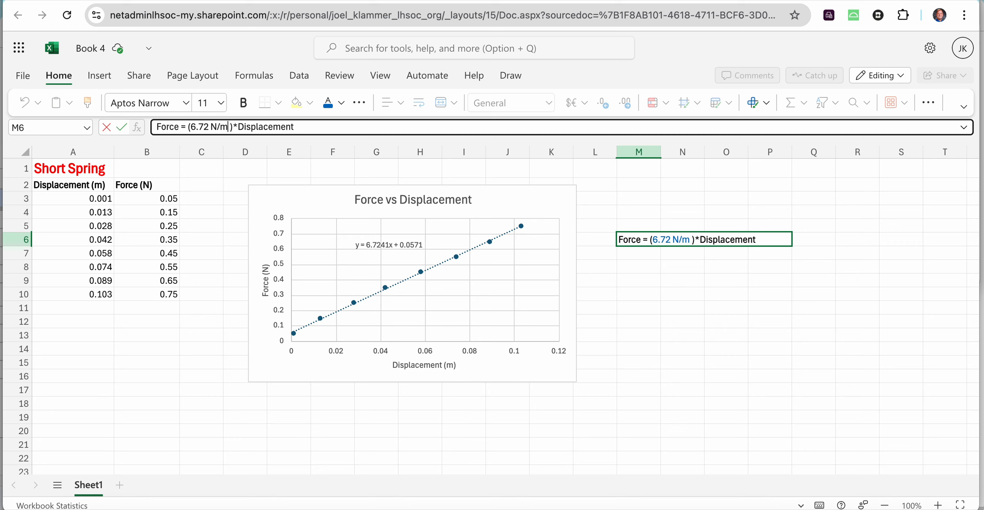
click(668, 267)
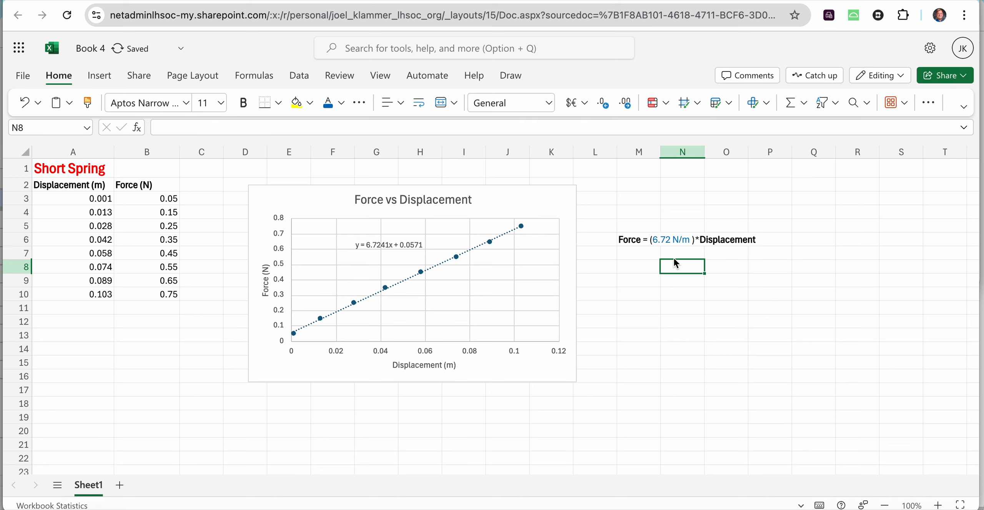
Step: Set the font size of the equation text in cell M6 to 14
click(632, 243)
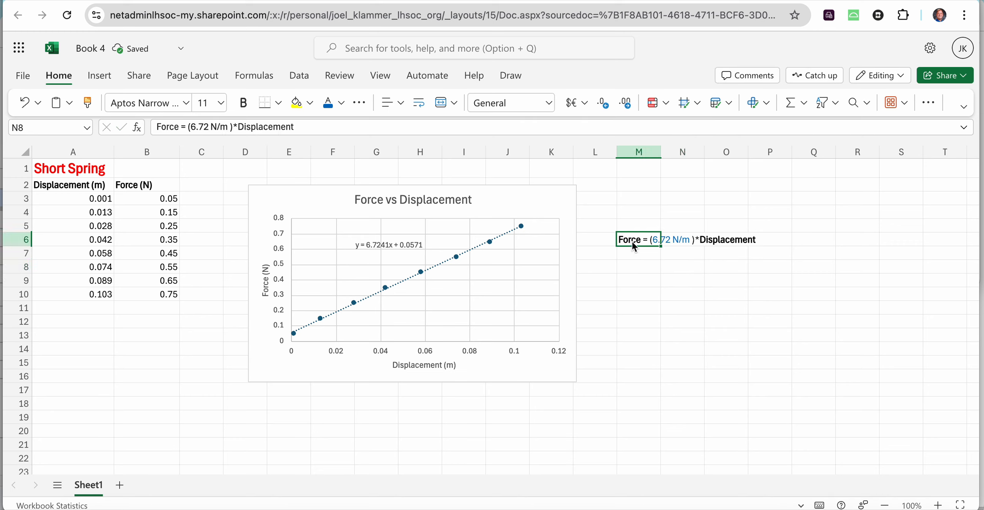
click(218, 109)
click(217, 228)
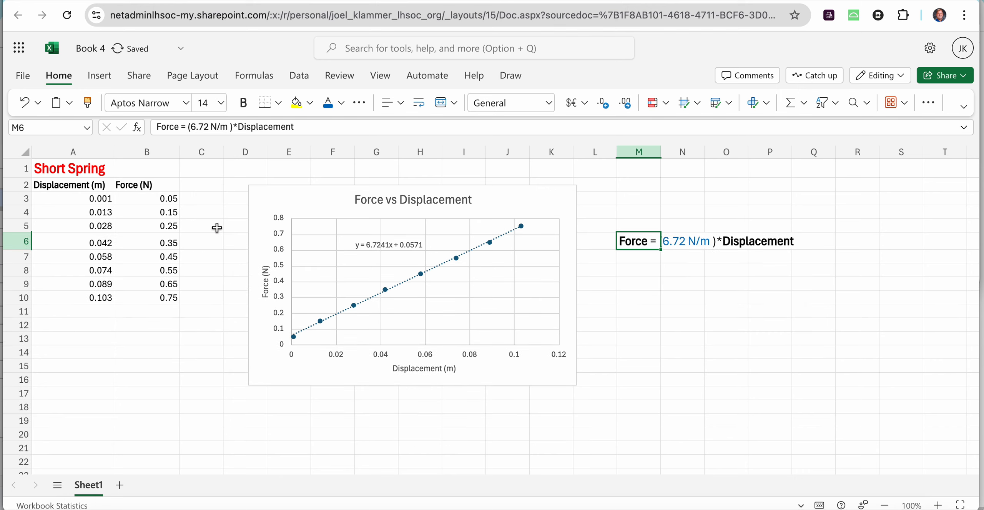
click(716, 308)
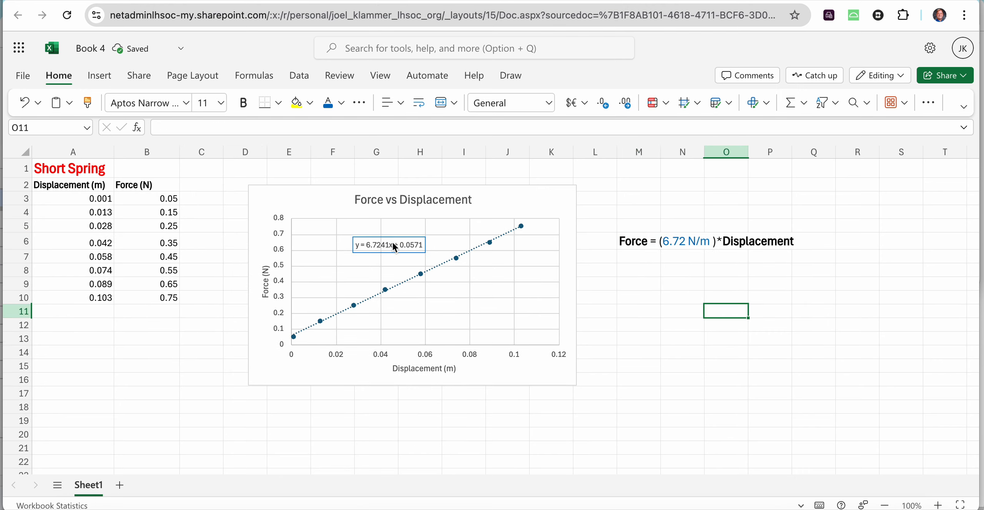